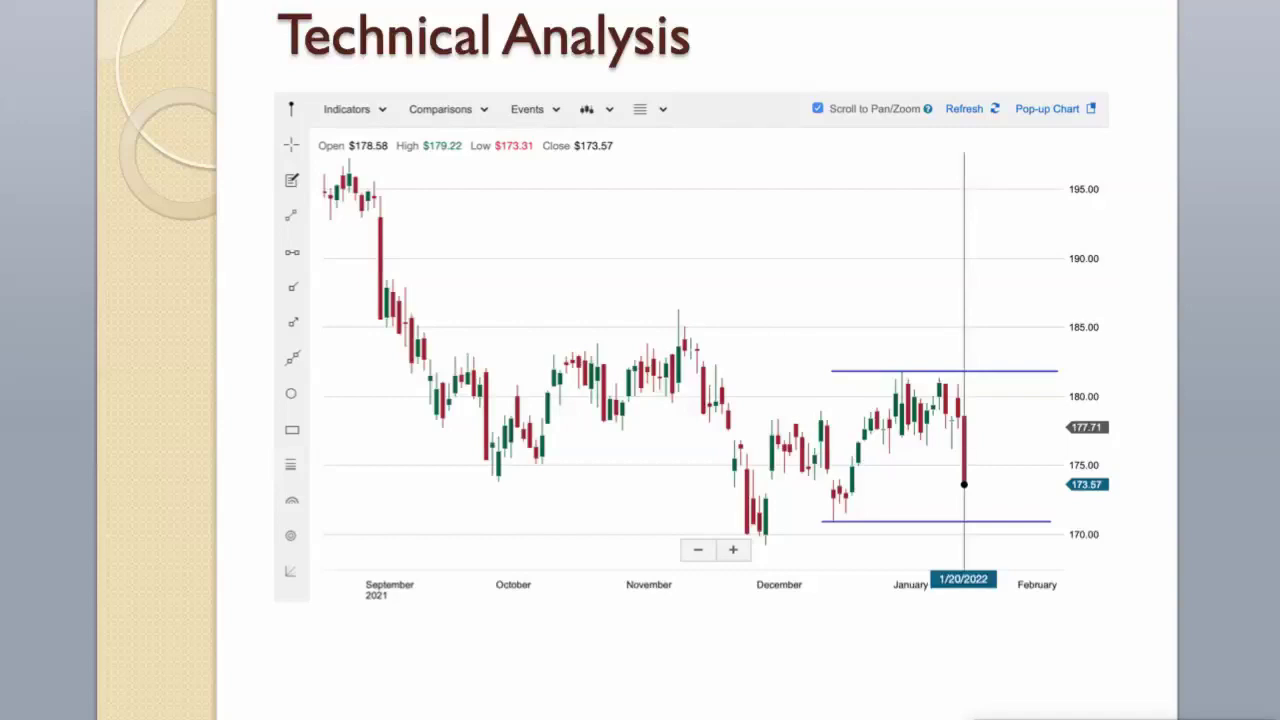
- Advance the slideshow to the Technical Analysis summary slide with the $170 support and $182 resistance bullets
{"action": "key", "text": "Right"}
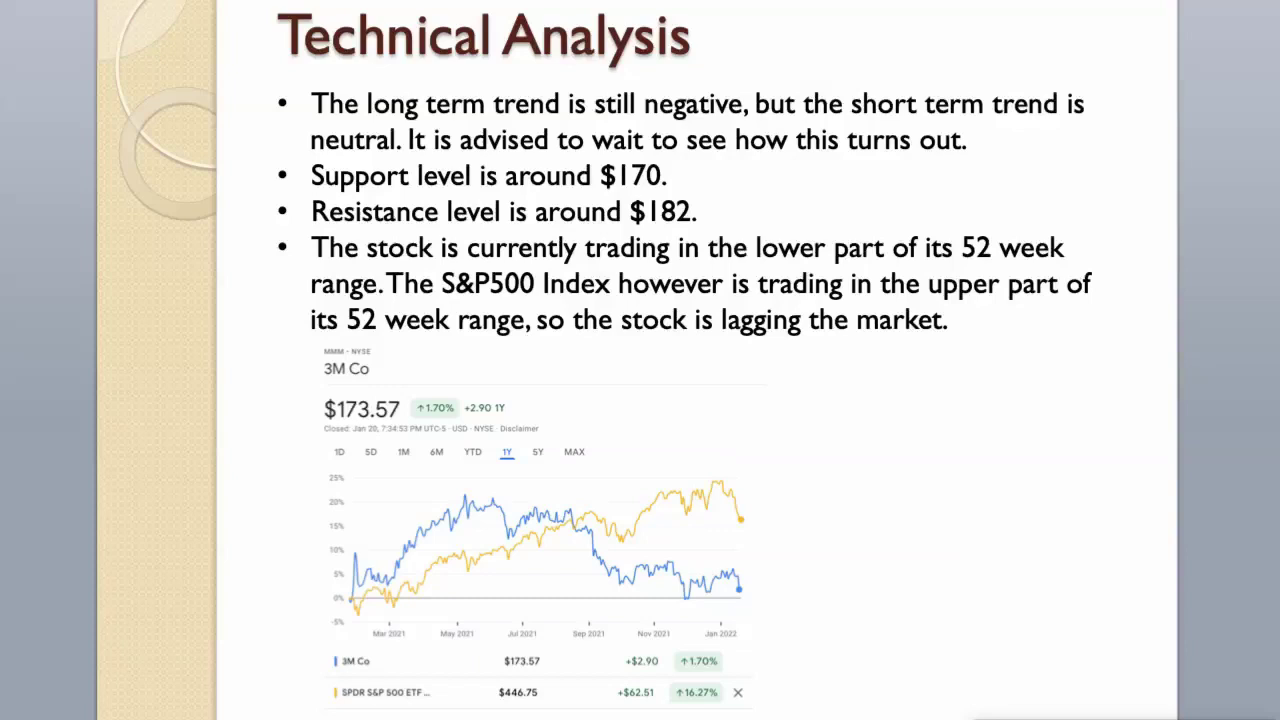
- Advance to the Intrinsic Value slide showing market price versus intrinsic value
{"action": "key", "text": "Right"}
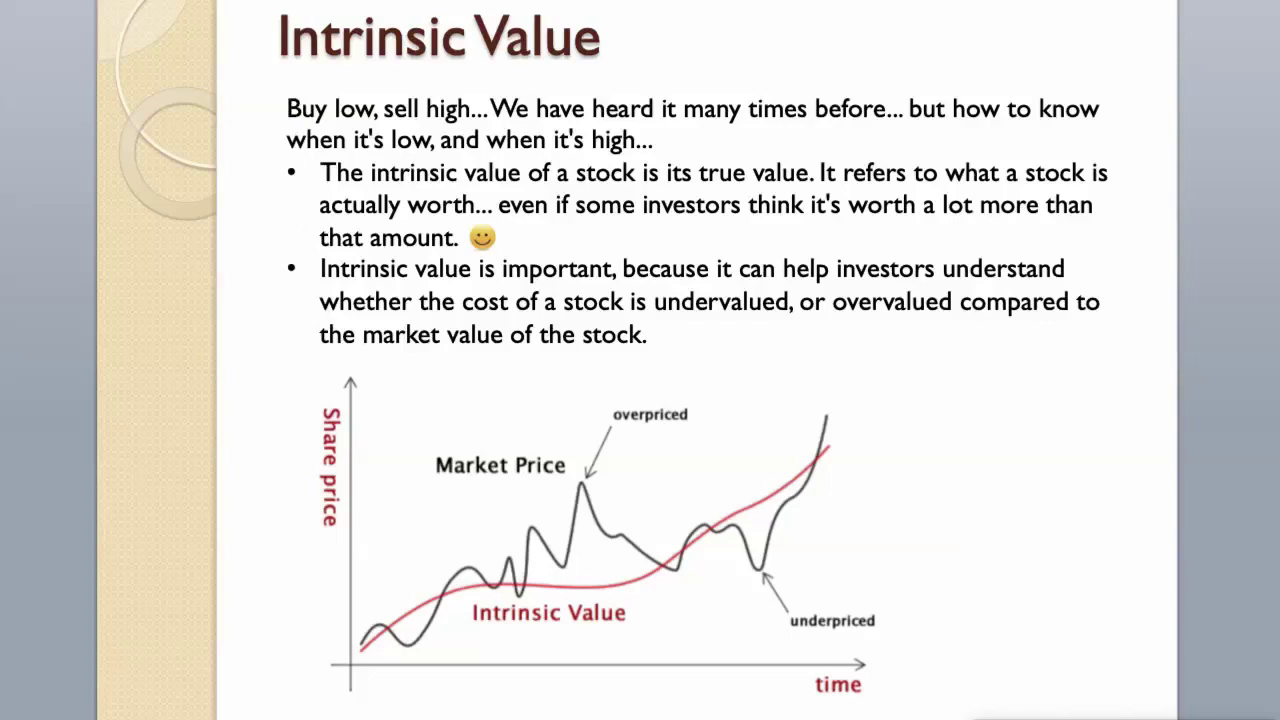
- Advance past the Intrinsic Value's Calculations slide
{"action": "key", "text": "Right"}
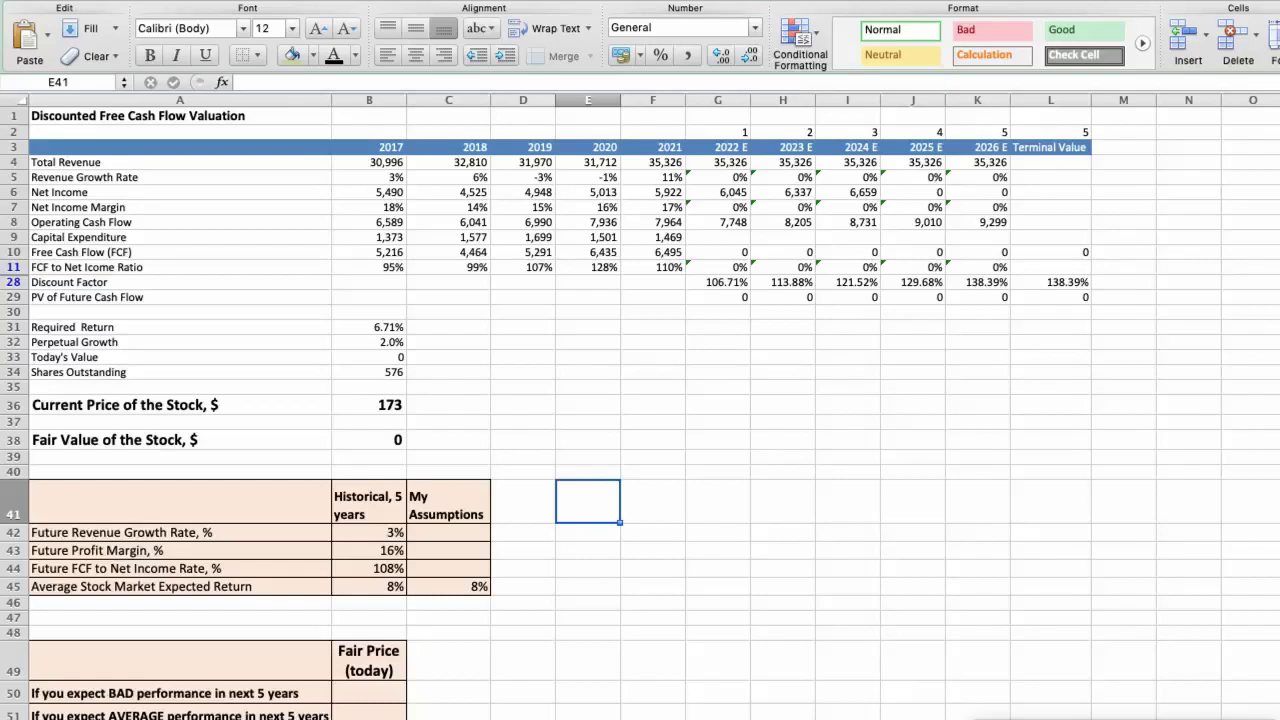
{"action": "left_click", "coordinate": [377, 179]}
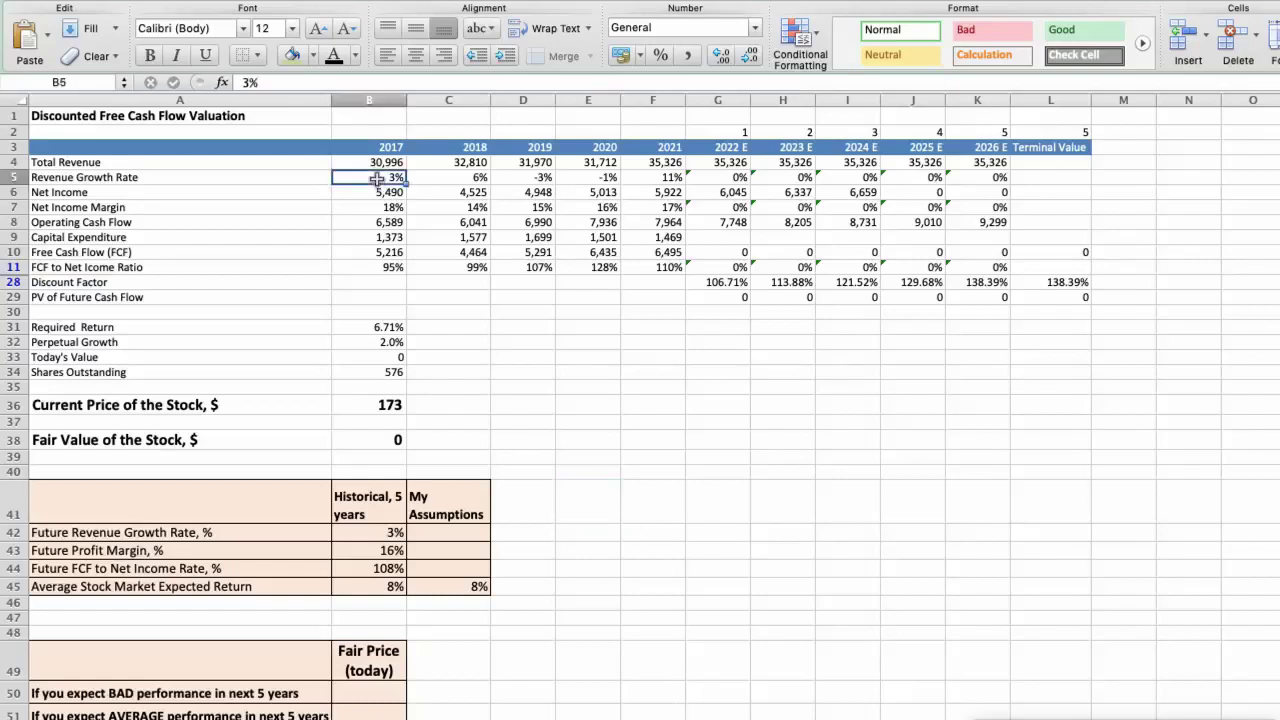
{"action": "key", "text": "Right"}
{"action": "key", "text": "Right"}
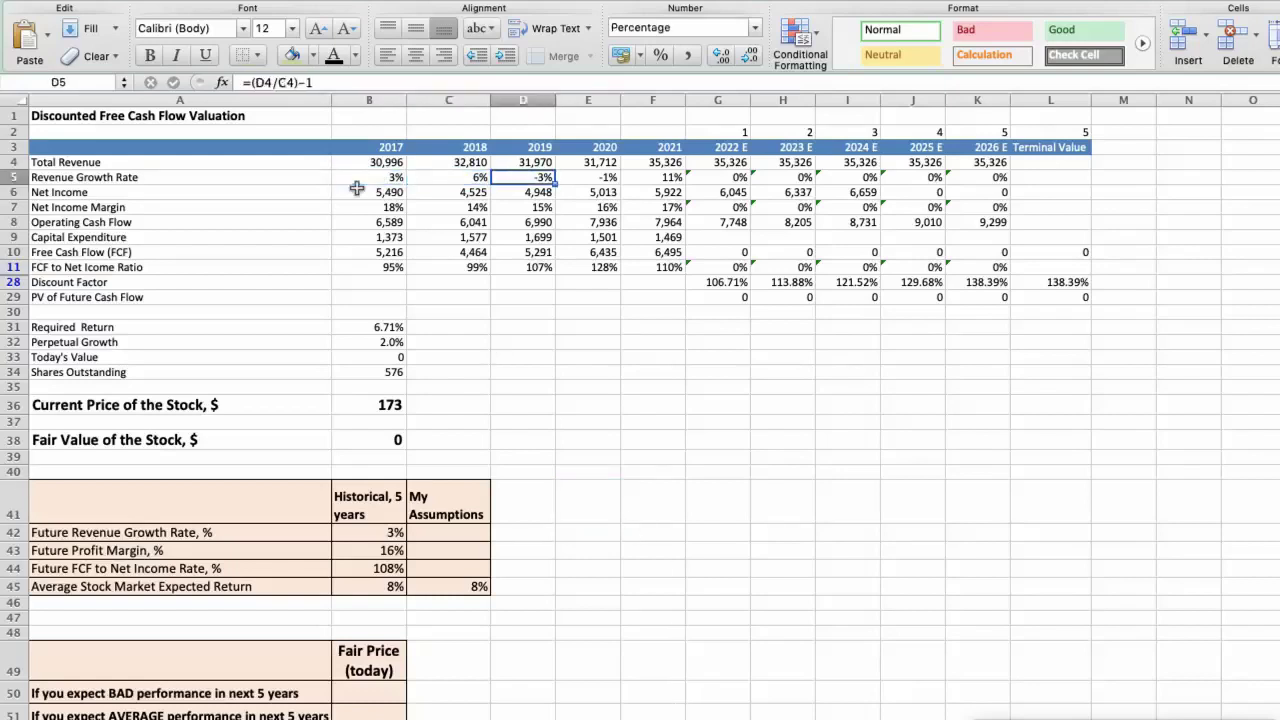
{"action": "key", "text": "Right"}
{"action": "key", "text": "Right"}
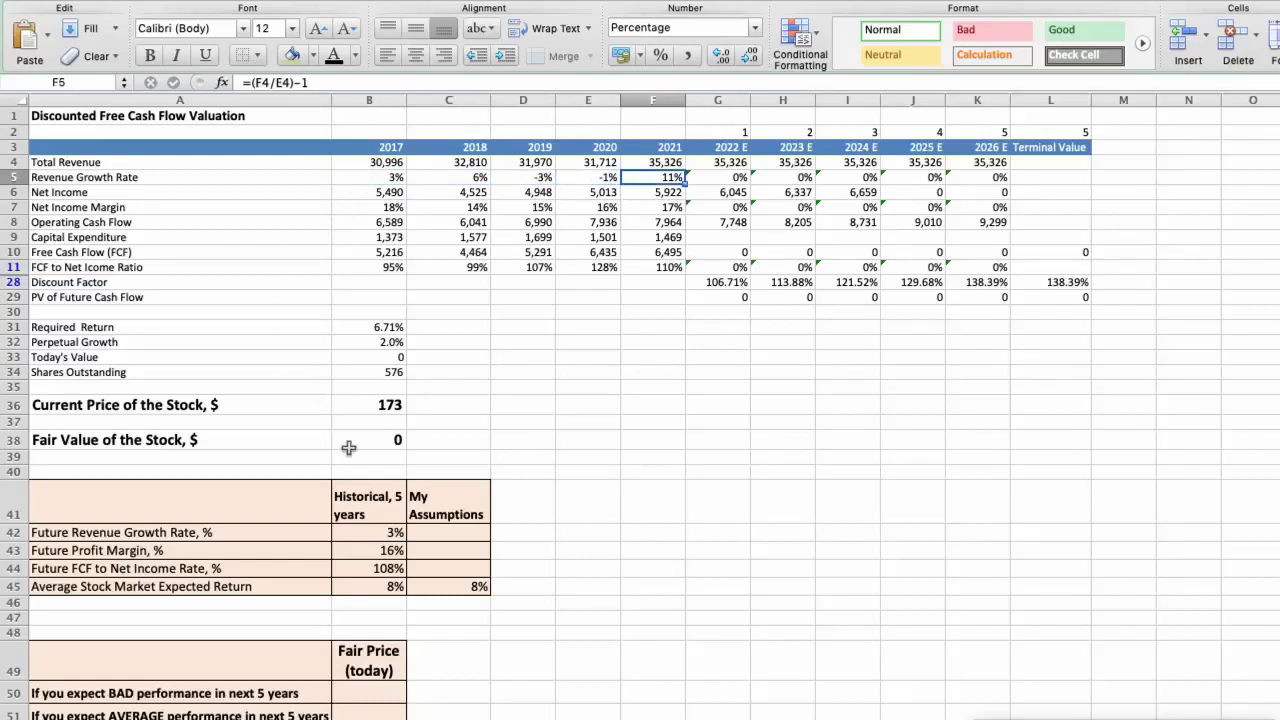
{"action": "left_click", "coordinate": [366, 533]}
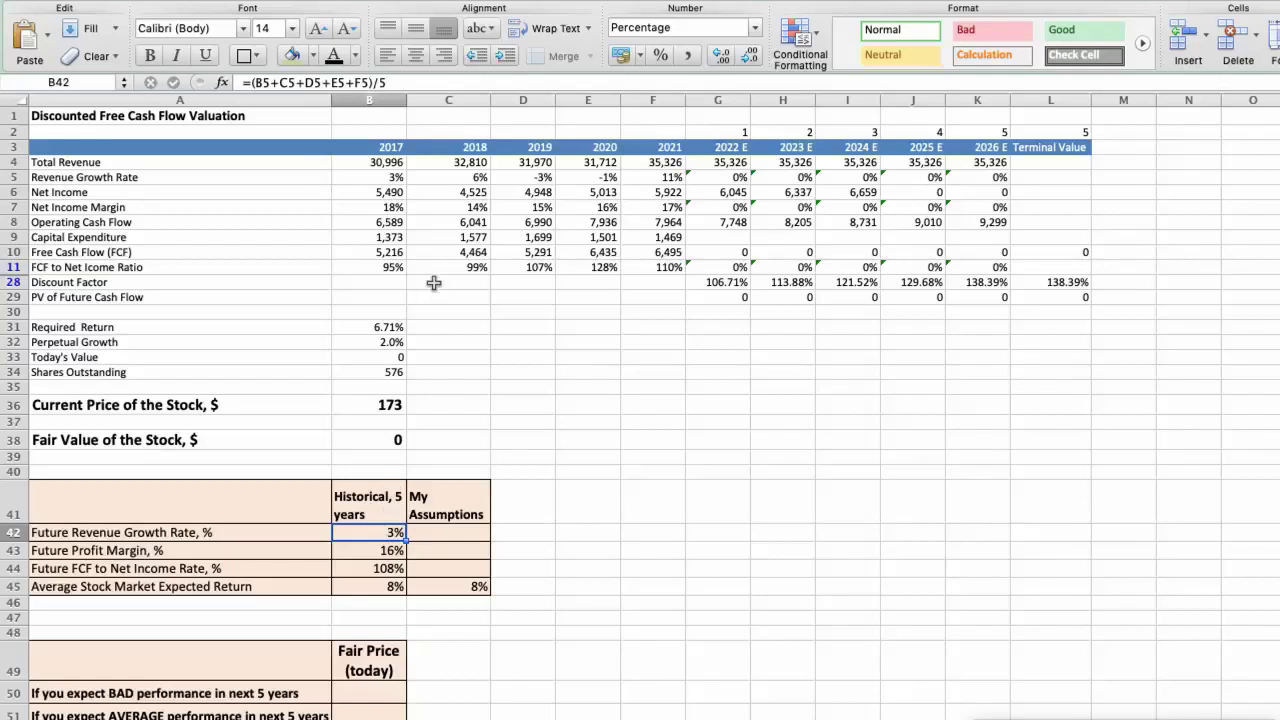
{"action": "left_click", "coordinate": [385, 207]}
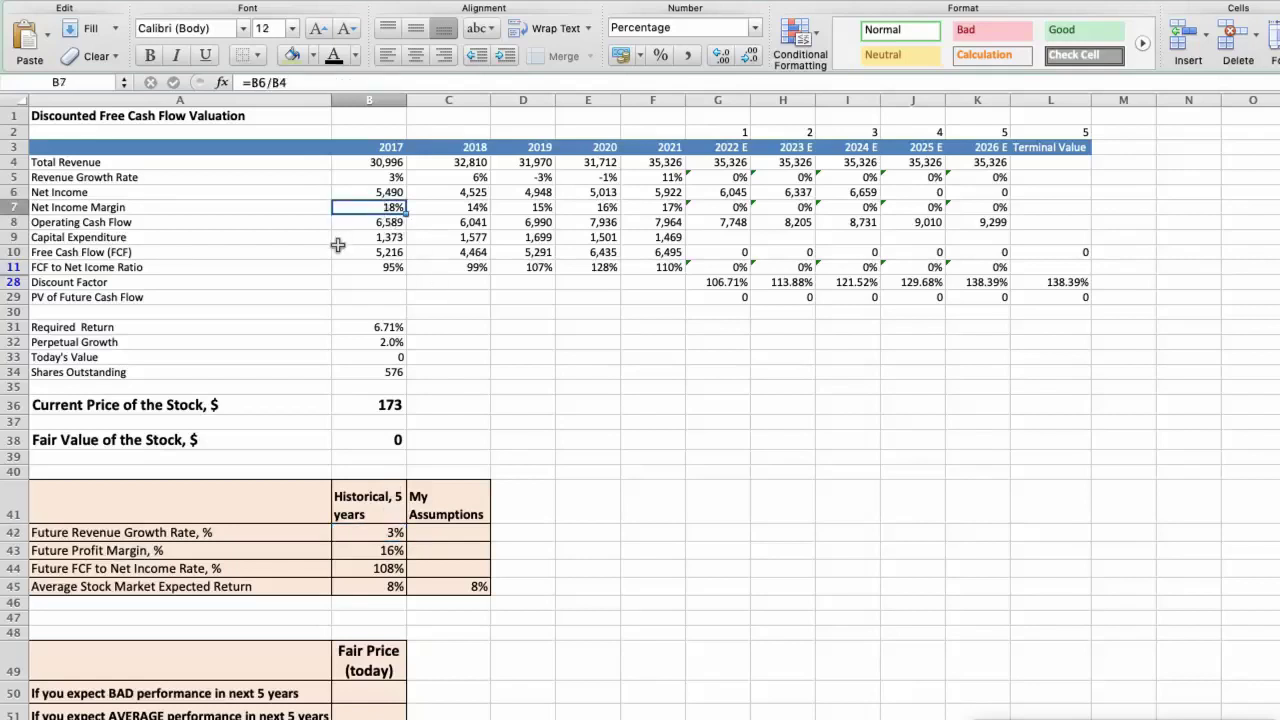
{"action": "key", "text": "Right"}
{"action": "key", "text": "Right"}
{"action": "key", "text": "Right"}
{"action": "key", "text": "Right"}
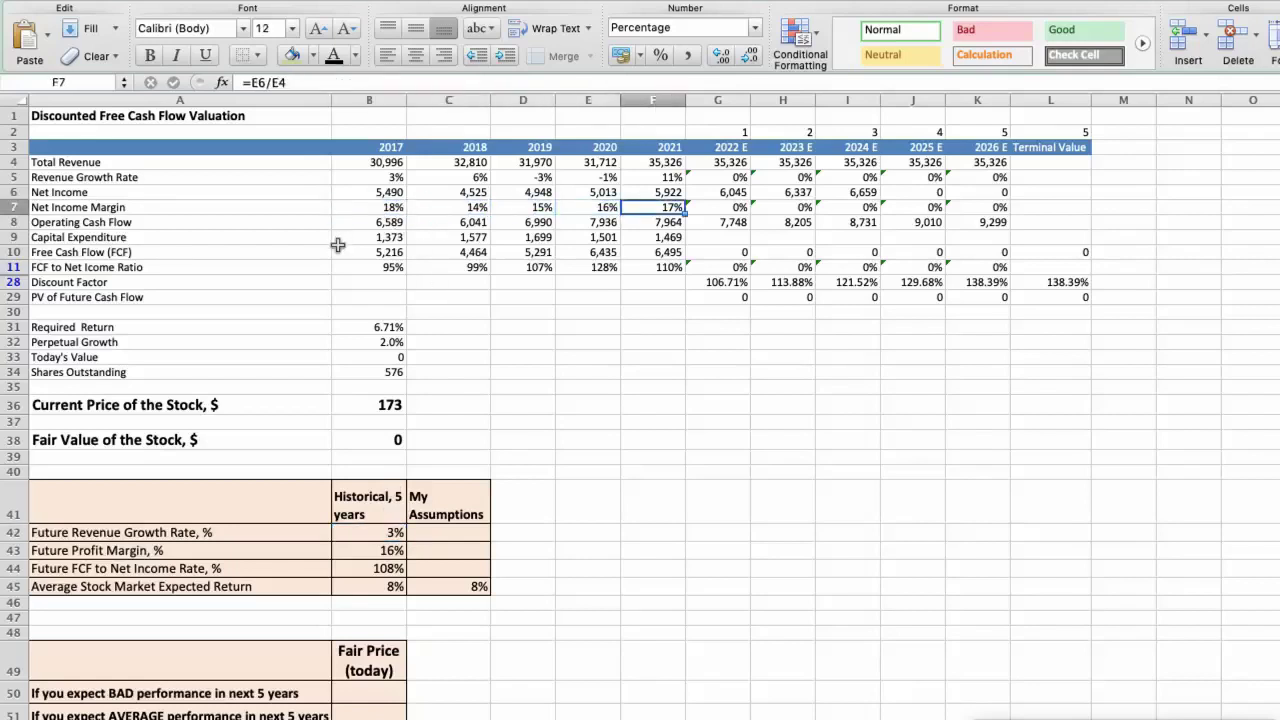
{"action": "left_click", "coordinate": [380, 549]}
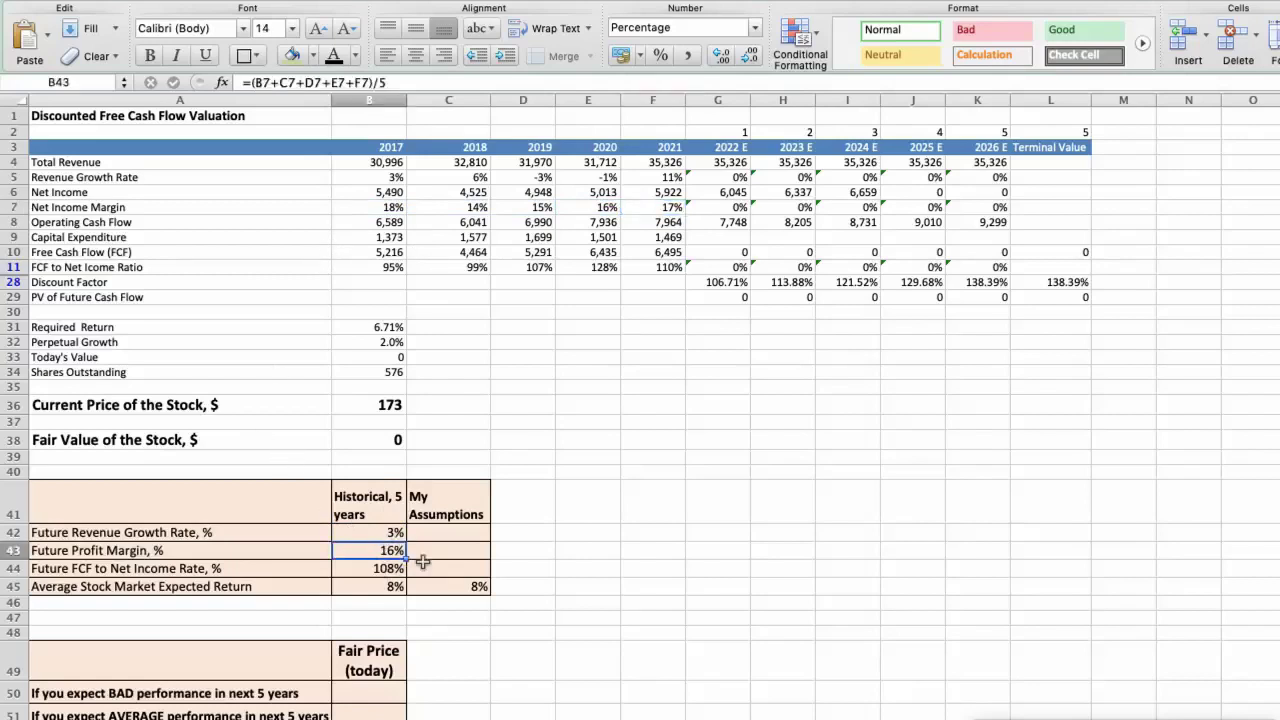
{"action": "left_click", "coordinate": [392, 268]}
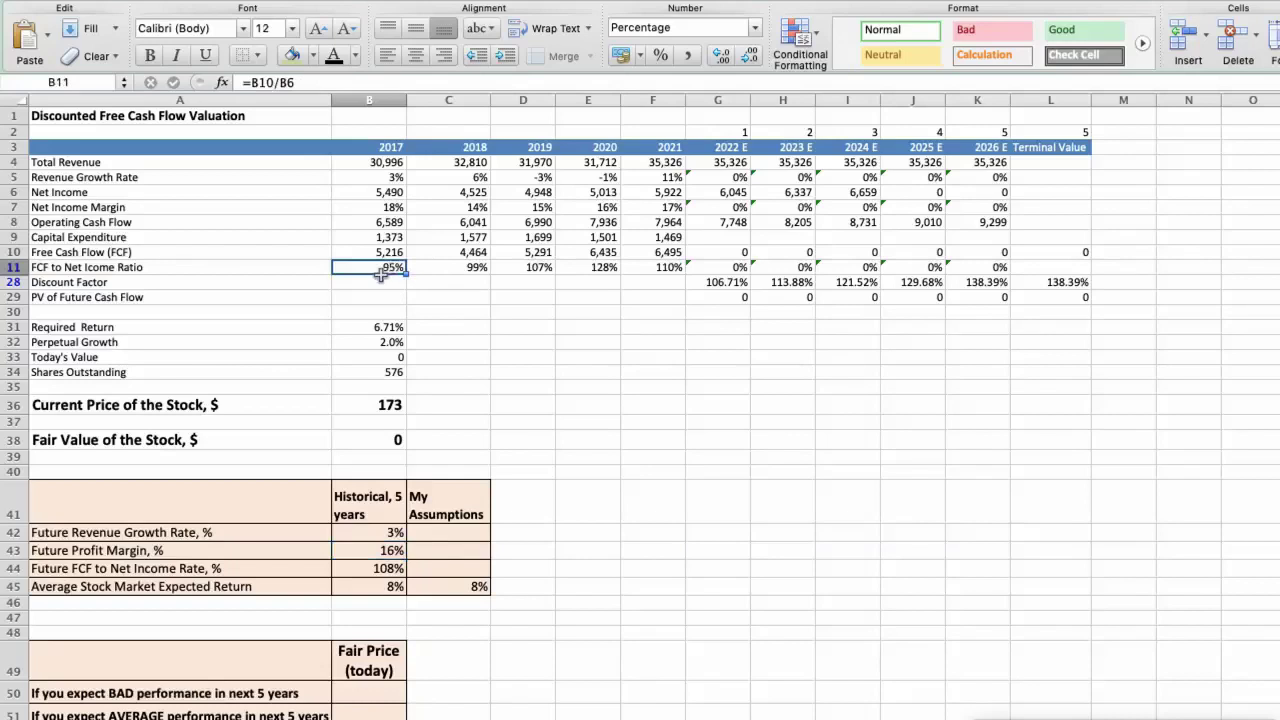
{"action": "key", "text": "Right"}
{"action": "key", "text": "Right"}
{"action": "key", "text": "Right"}
{"action": "key", "text": "Right"}
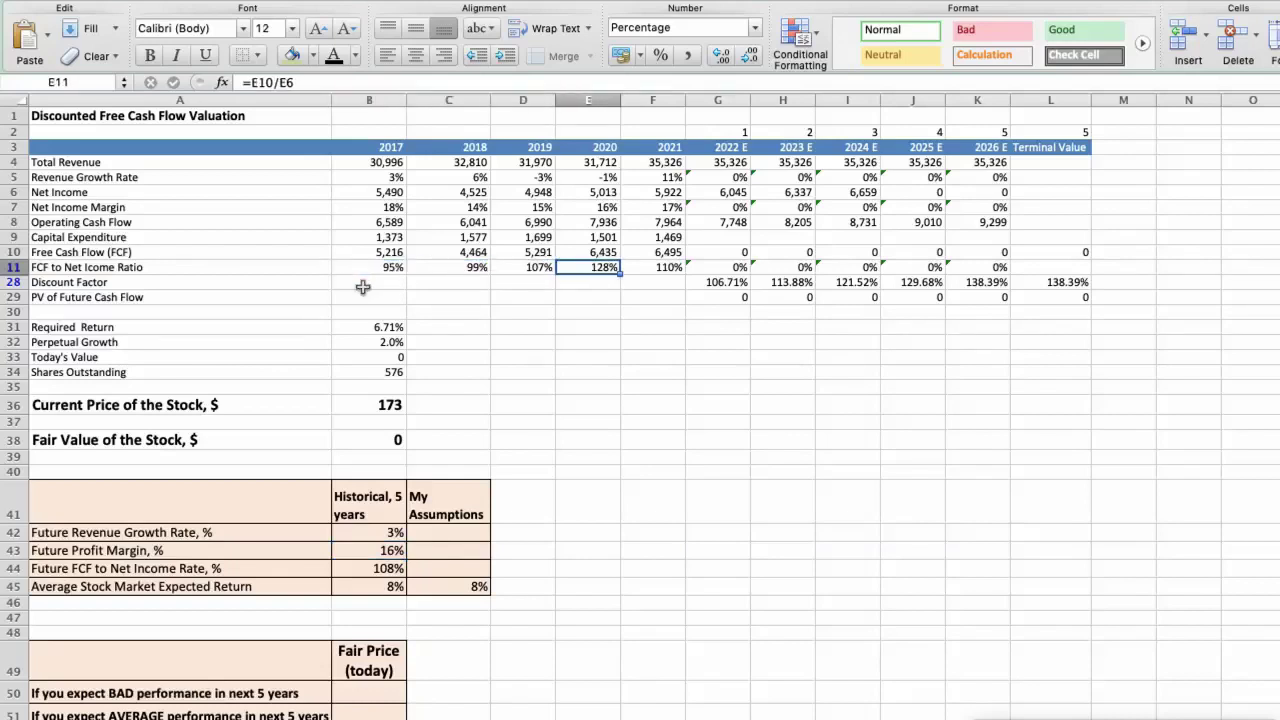
{"action": "left_click", "coordinate": [368, 568]}
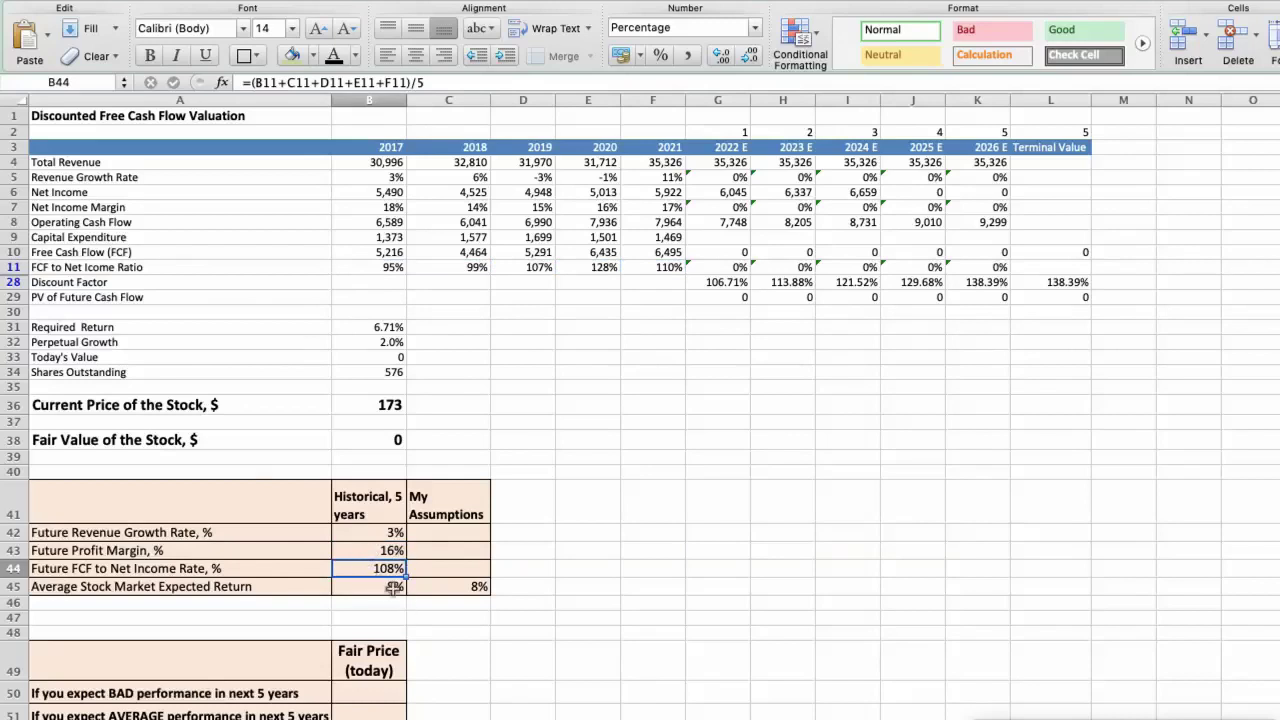
{"action": "left_click", "coordinate": [395, 589]}
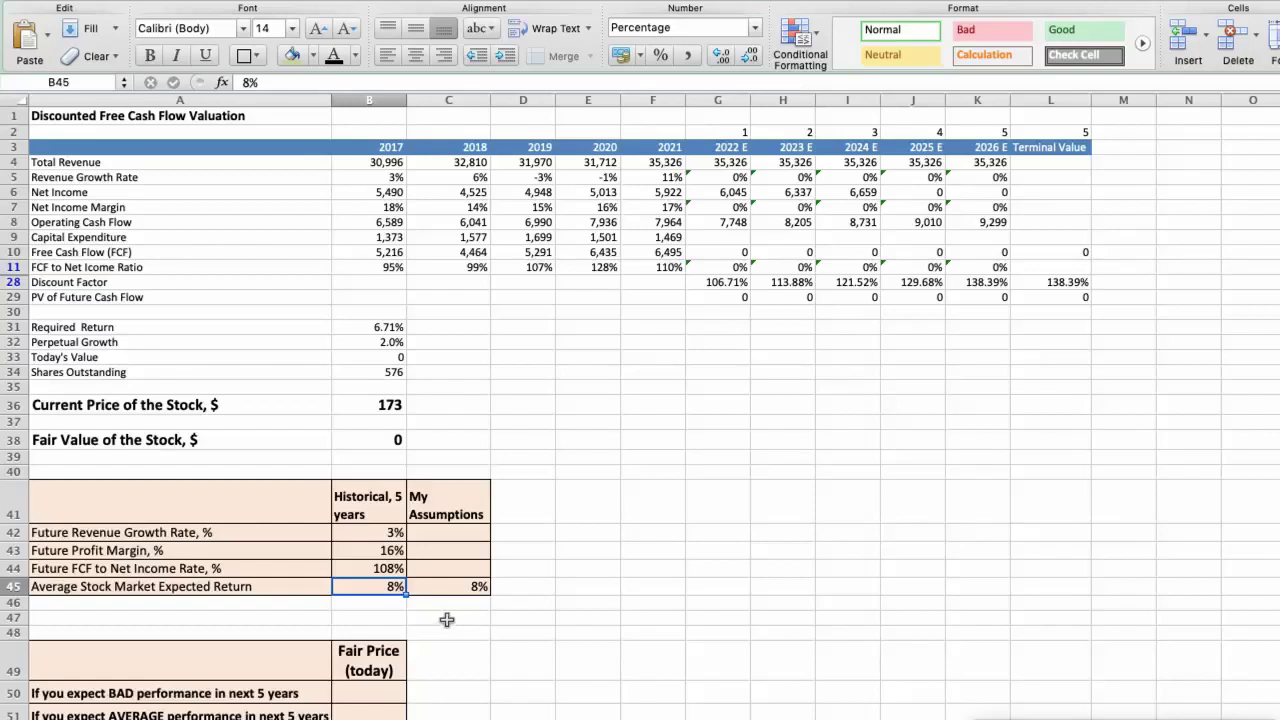
- Enter -3% revenue growth, 12% profit margin and 95% FCF ratio, then check the 131 fair value
{"action": "left_click", "coordinate": [444, 533]}
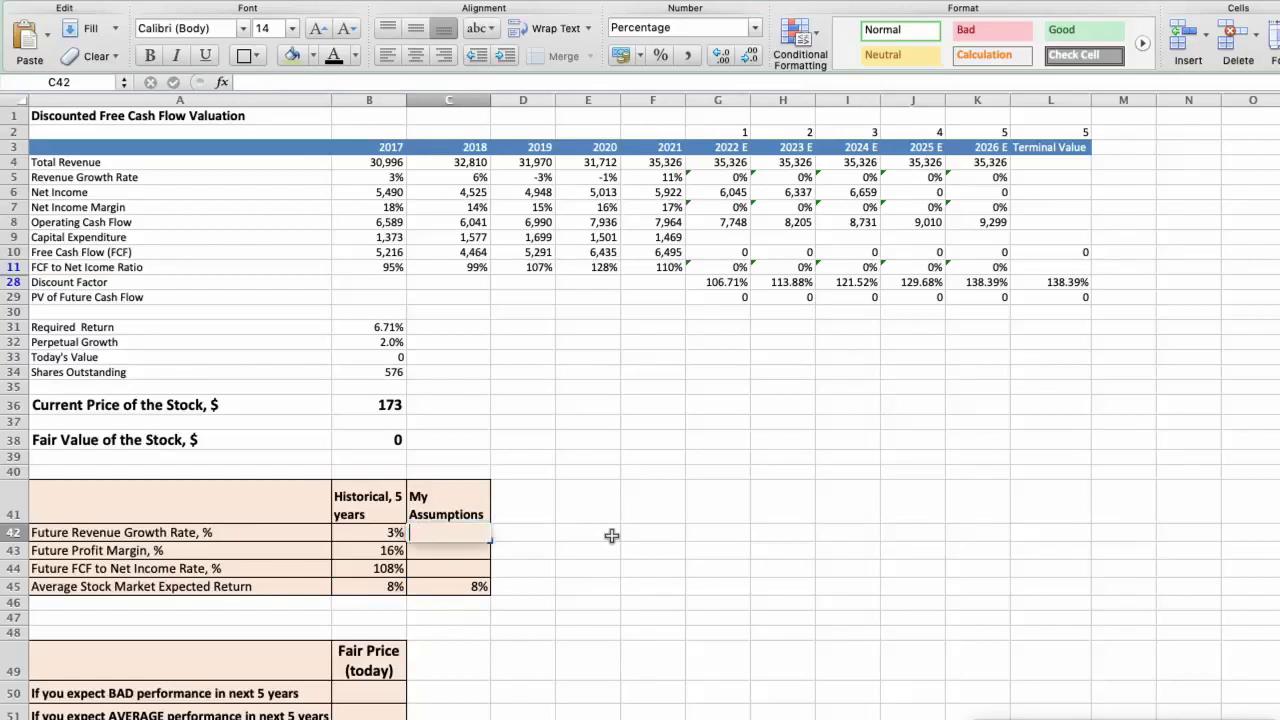
{"action": "type", "text": "-3%"}
{"action": "key", "text": "Return"}
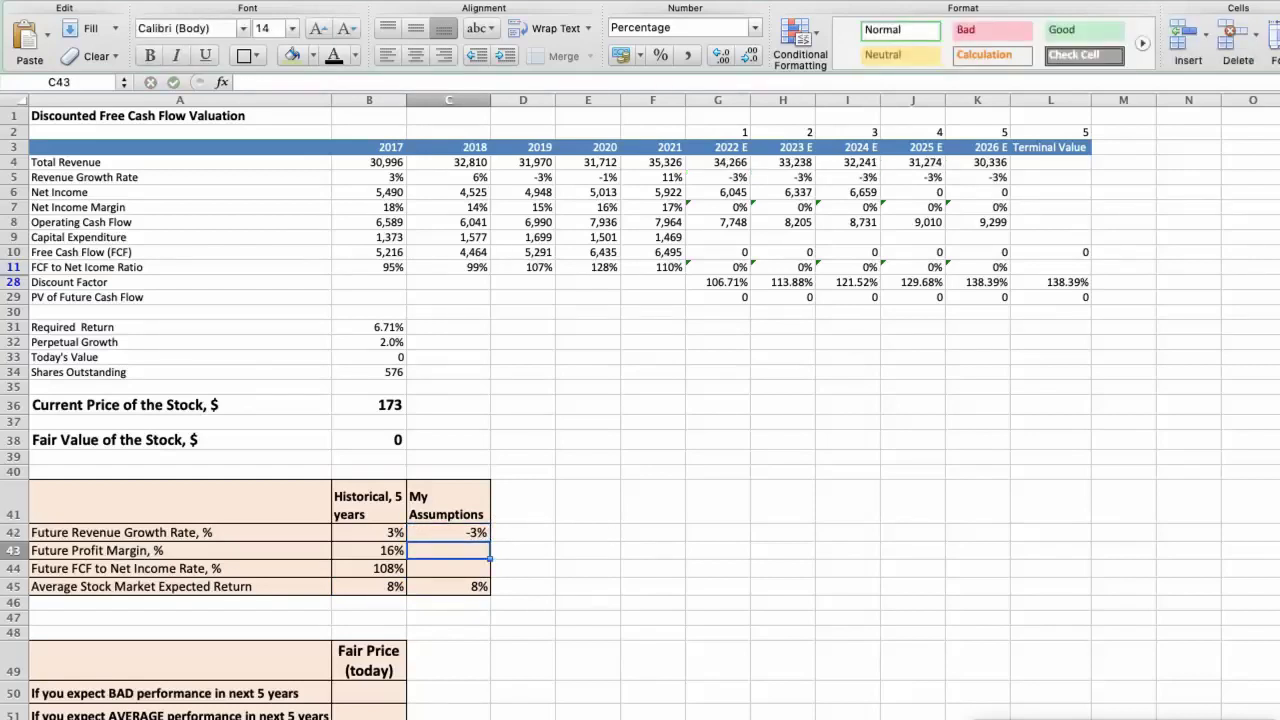
{"action": "type", "text": "12%"}
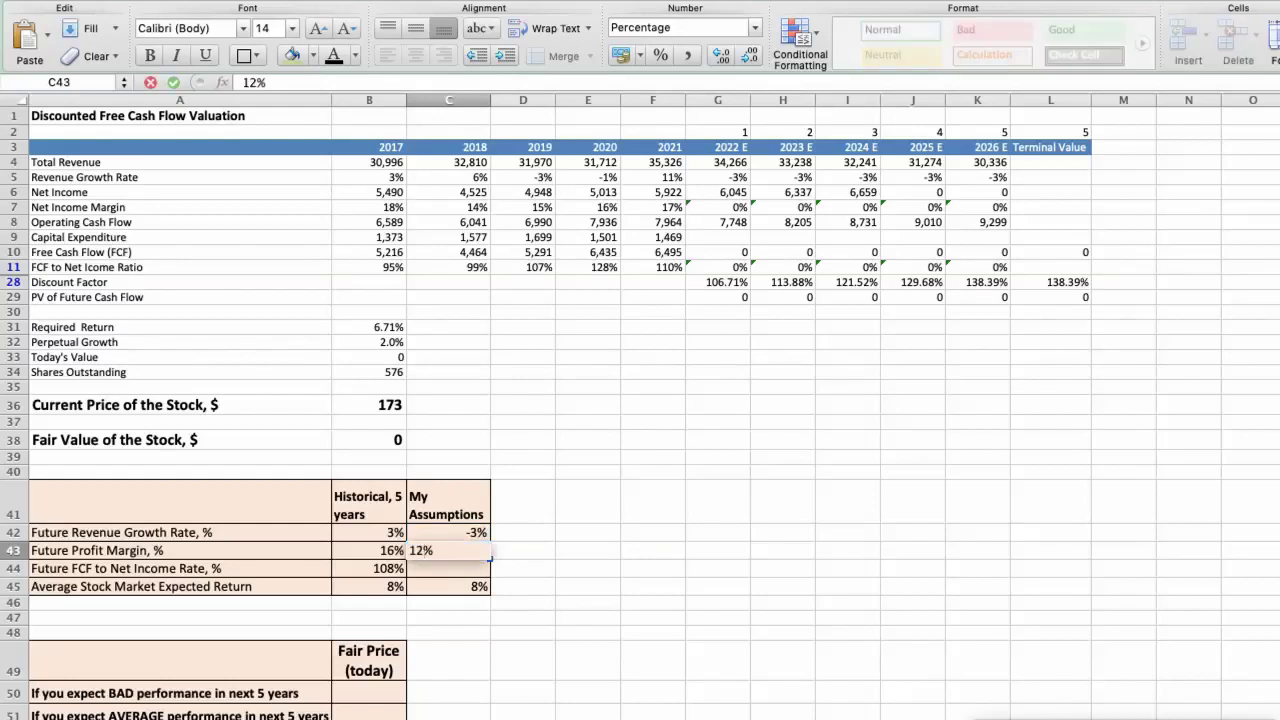
{"action": "key", "text": "Return"}
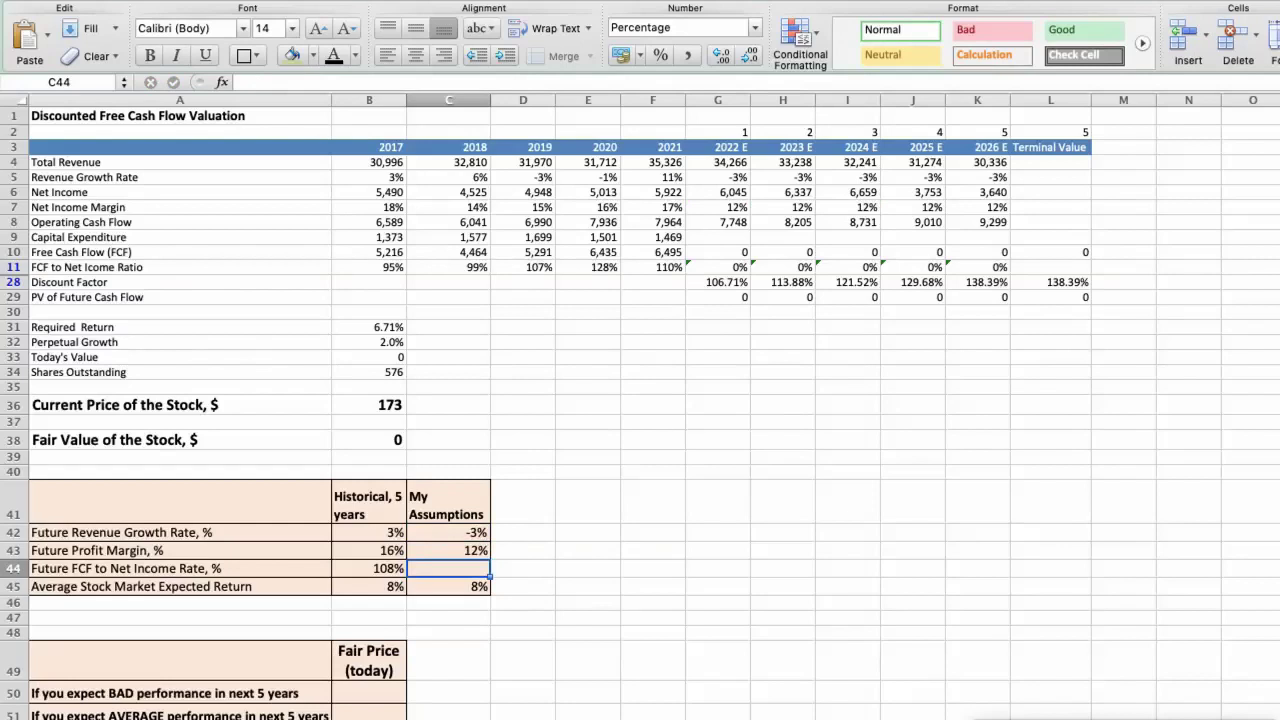
{"action": "type", "text": "95%"}
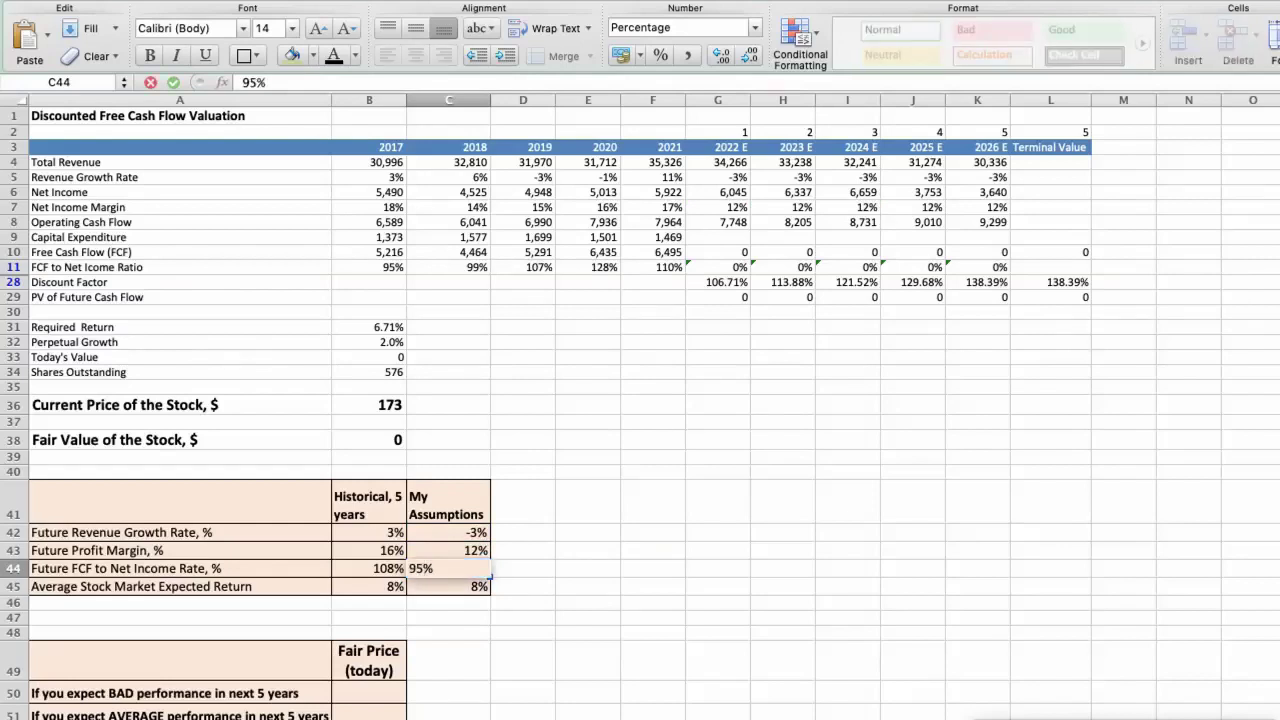
{"action": "key", "text": "Return"}
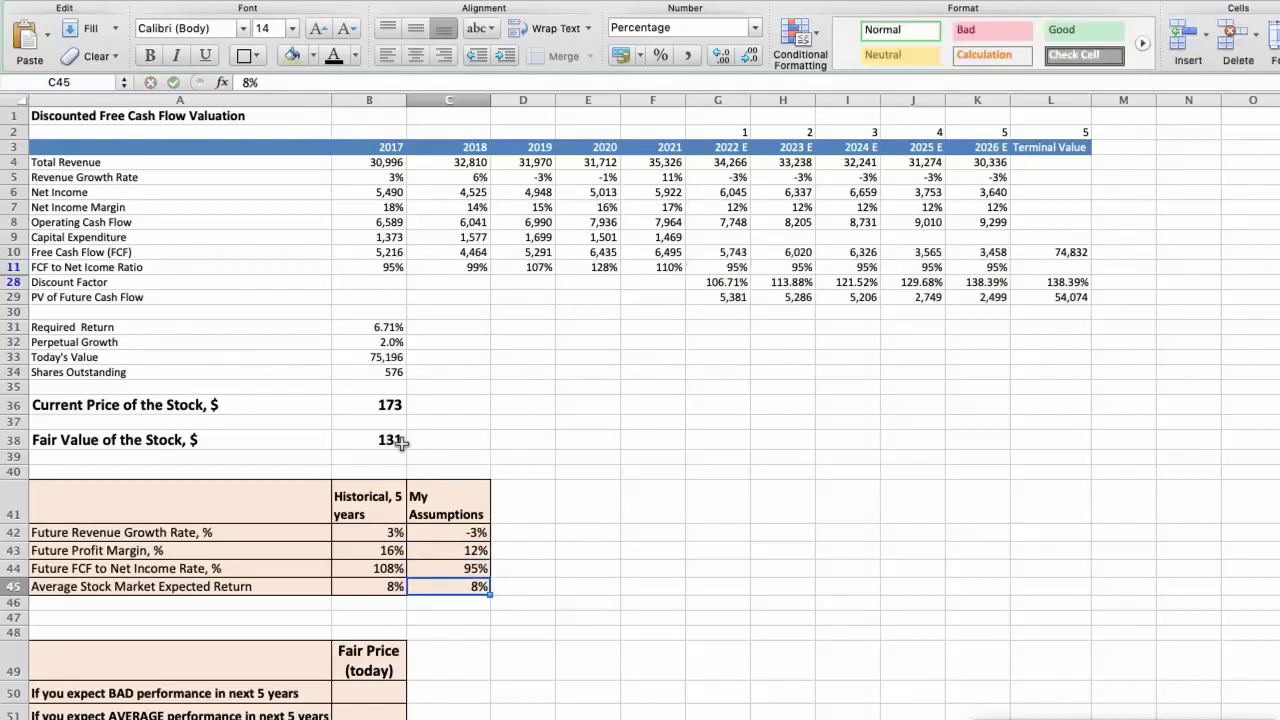
{"action": "left_click", "coordinate": [395, 441]}
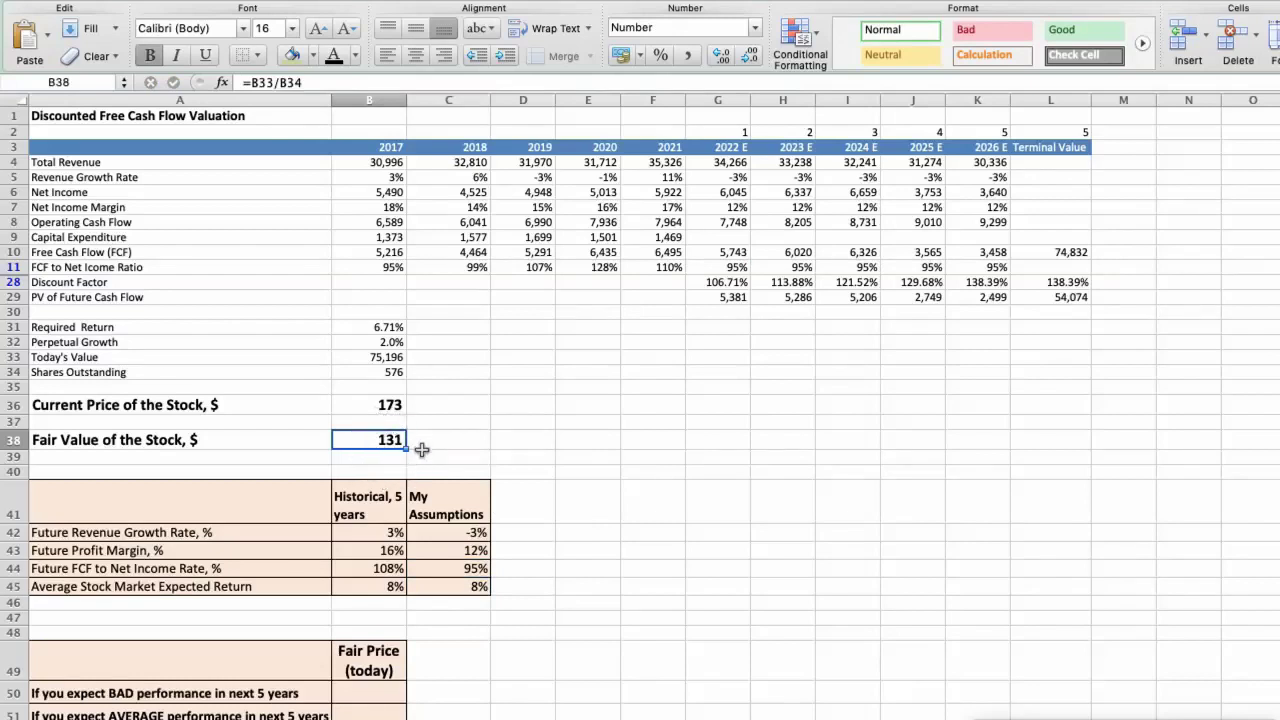
- Enter 131 as the BAD performance fair price in B50
{"action": "scroll", "coordinate": [522, 656], "scroll_direction": "down", "scroll_amount": 1}
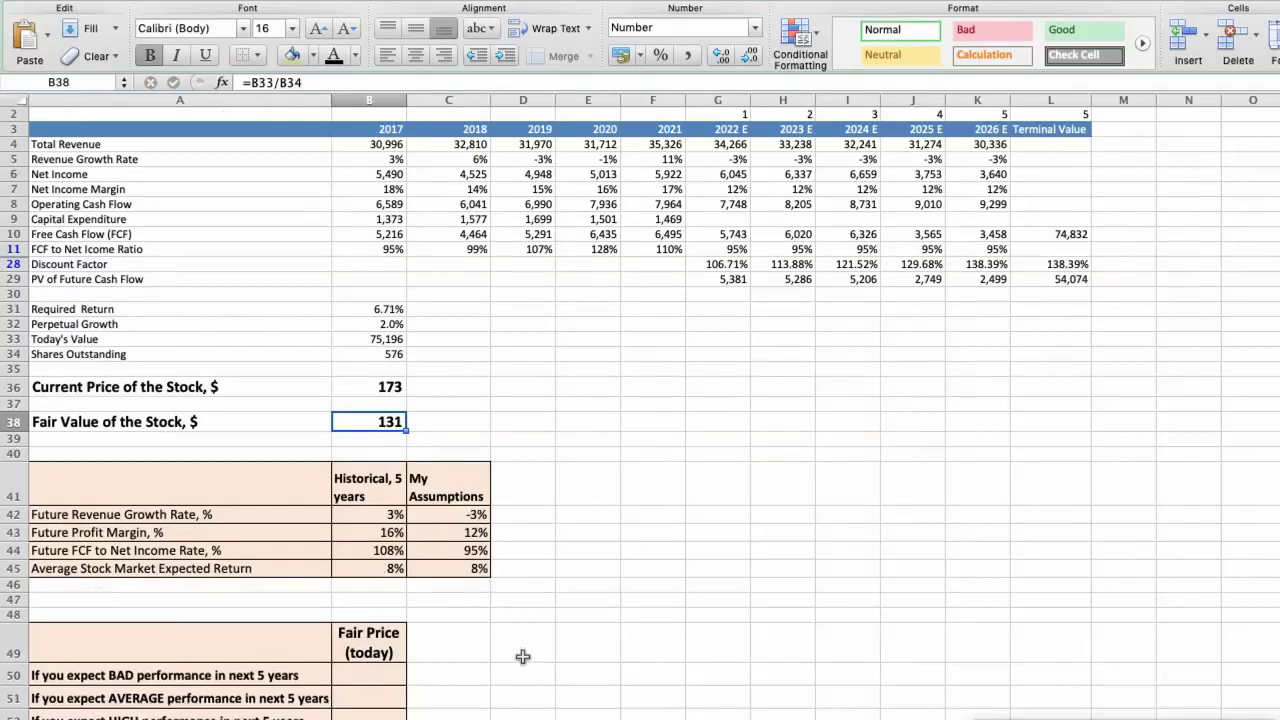
{"action": "scroll", "coordinate": [522, 656], "scroll_direction": "down", "scroll_amount": 5}
{"action": "left_click", "coordinate": [372, 525]}
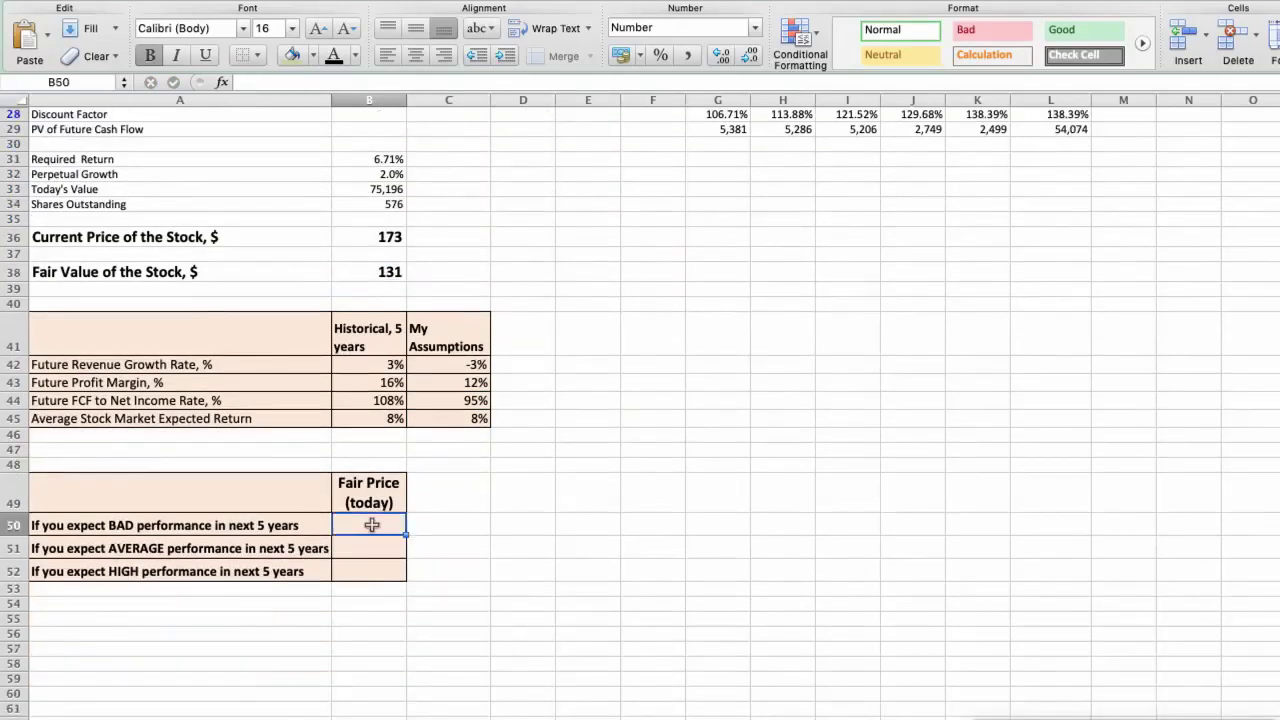
{"action": "type", "text": "131"}
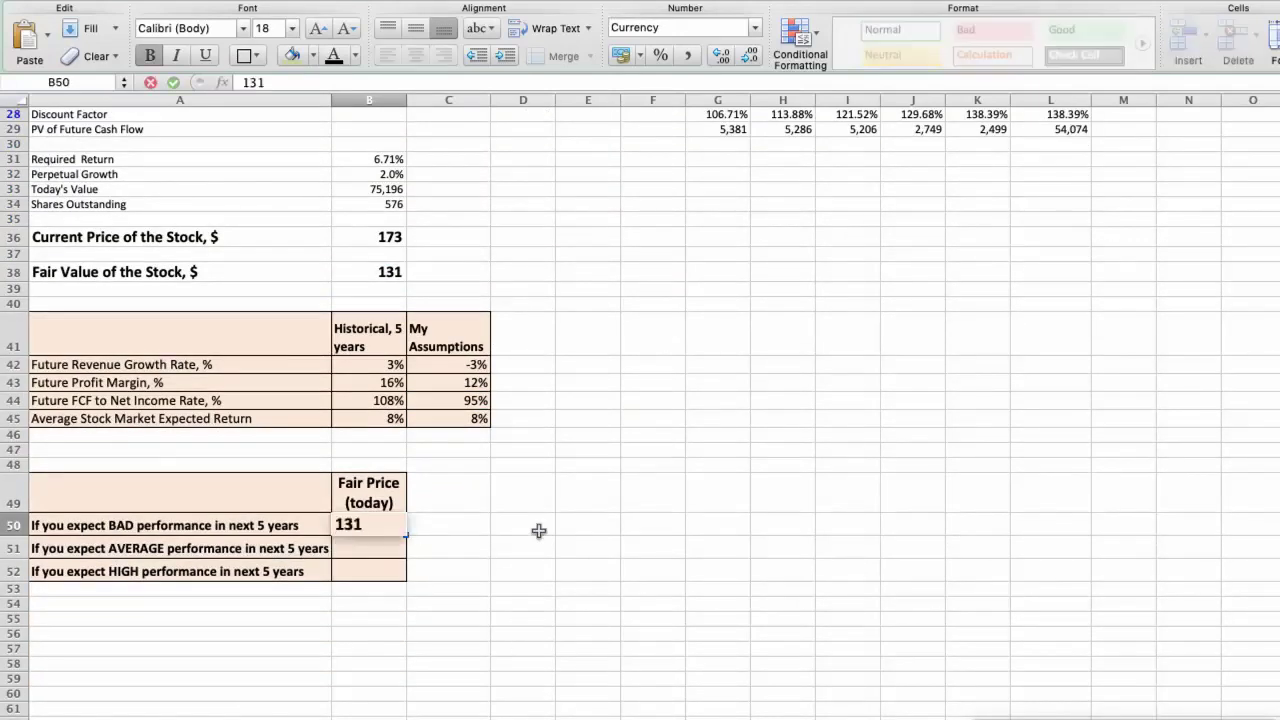
{"action": "left_click", "coordinate": [469, 523]}
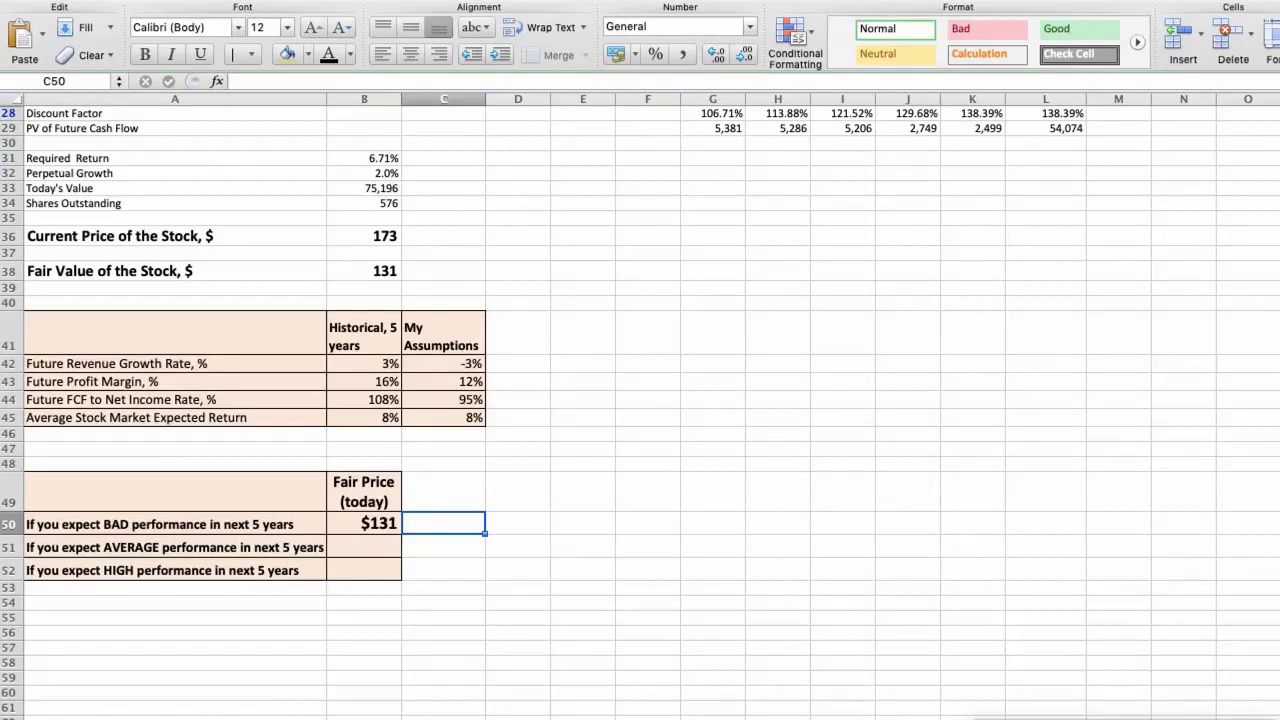
- Change the assumptions to 3% growth, 14% profit margin and 102% FCF ratio, then check the fair value
{"action": "left_click", "coordinate": [468, 362]}
{"action": "type", "text": "3"}
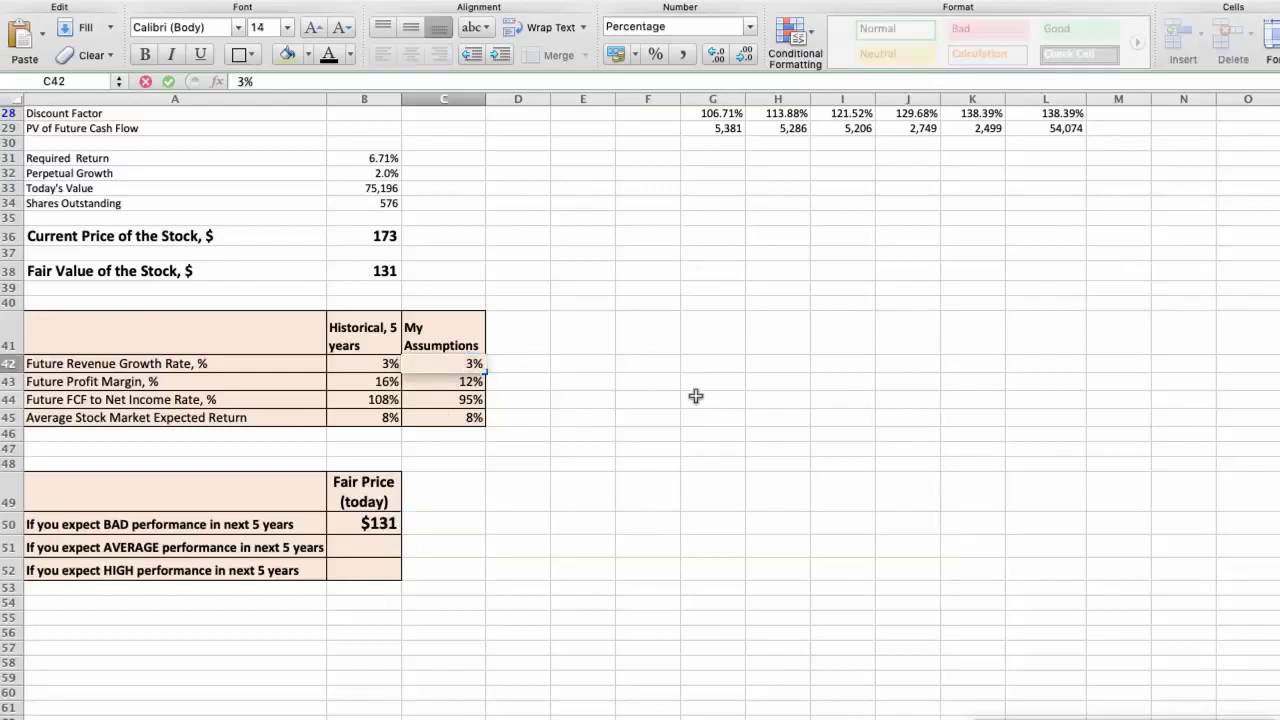
{"action": "key", "text": "Return"}
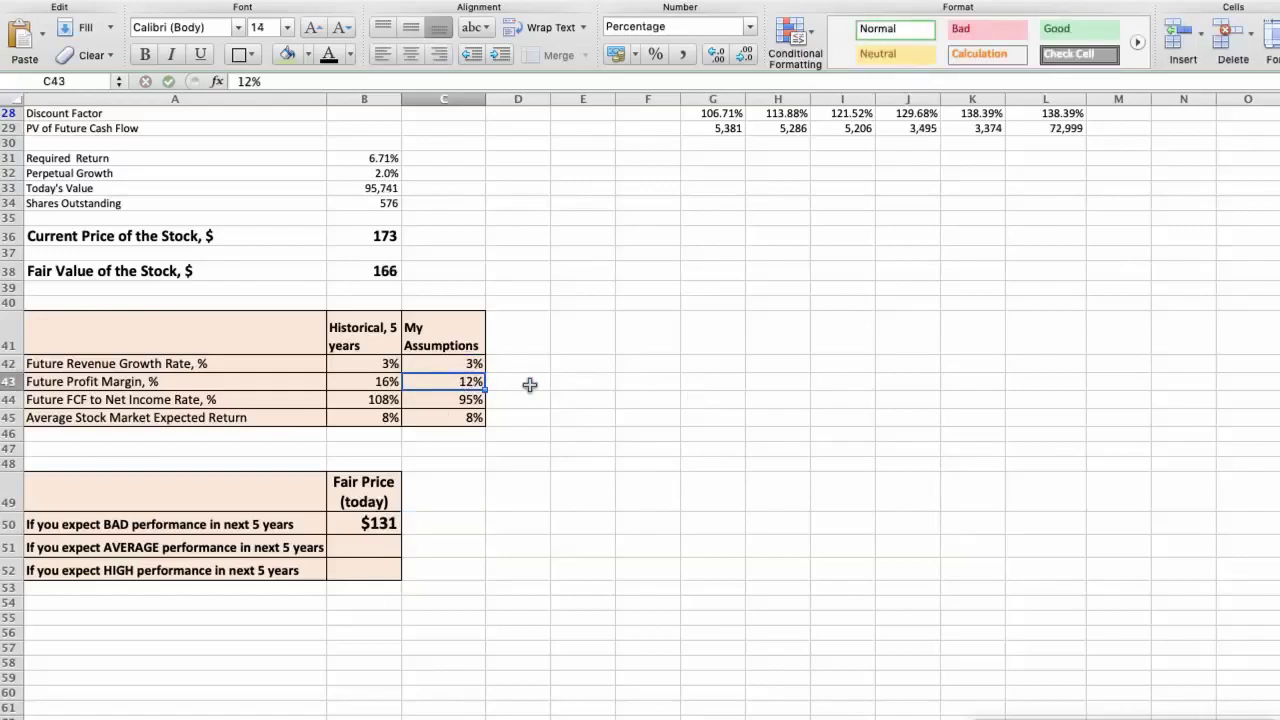
{"action": "type", "text": "14"}
{"action": "key", "text": "Return"}
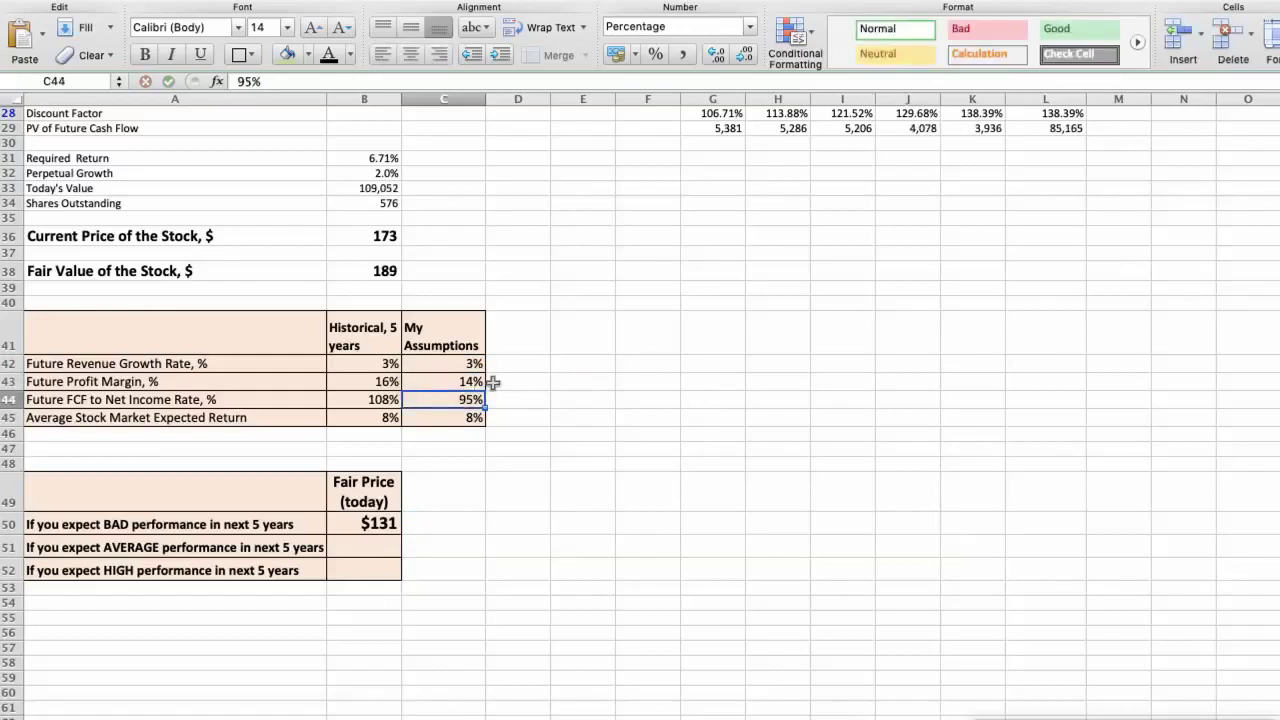
{"action": "type", "text": "102"}
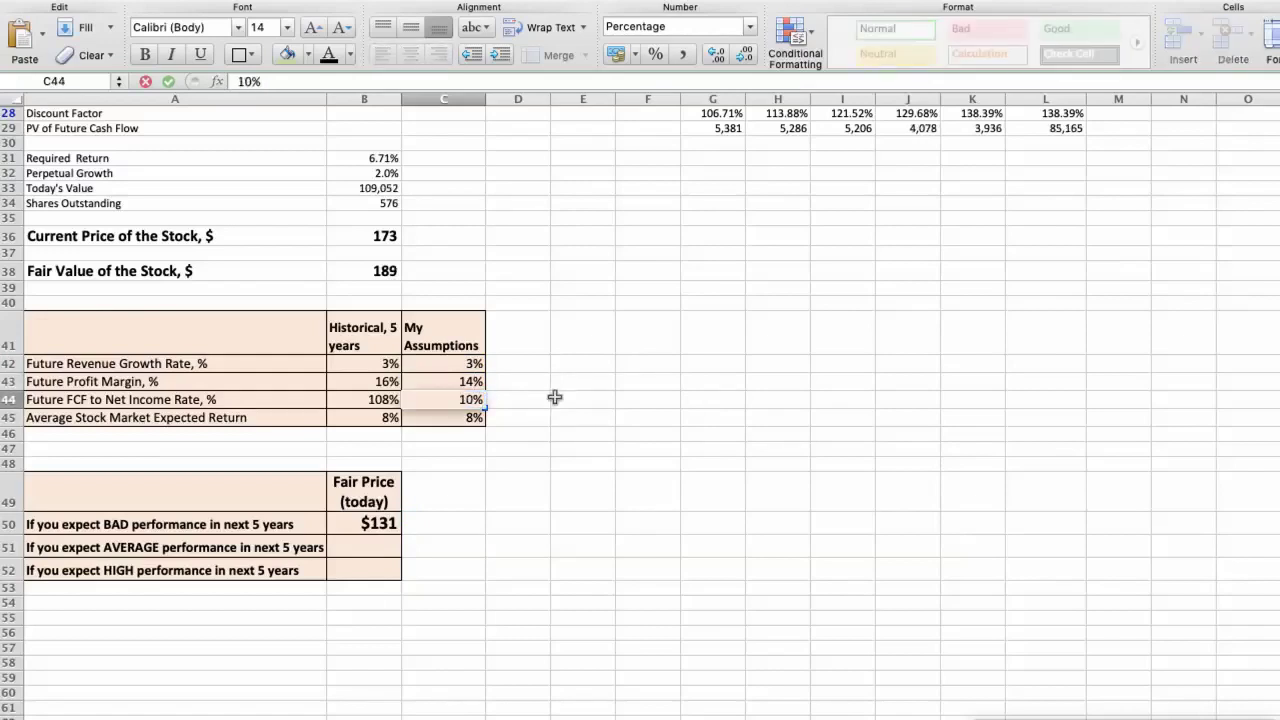
{"action": "key", "text": "Return"}
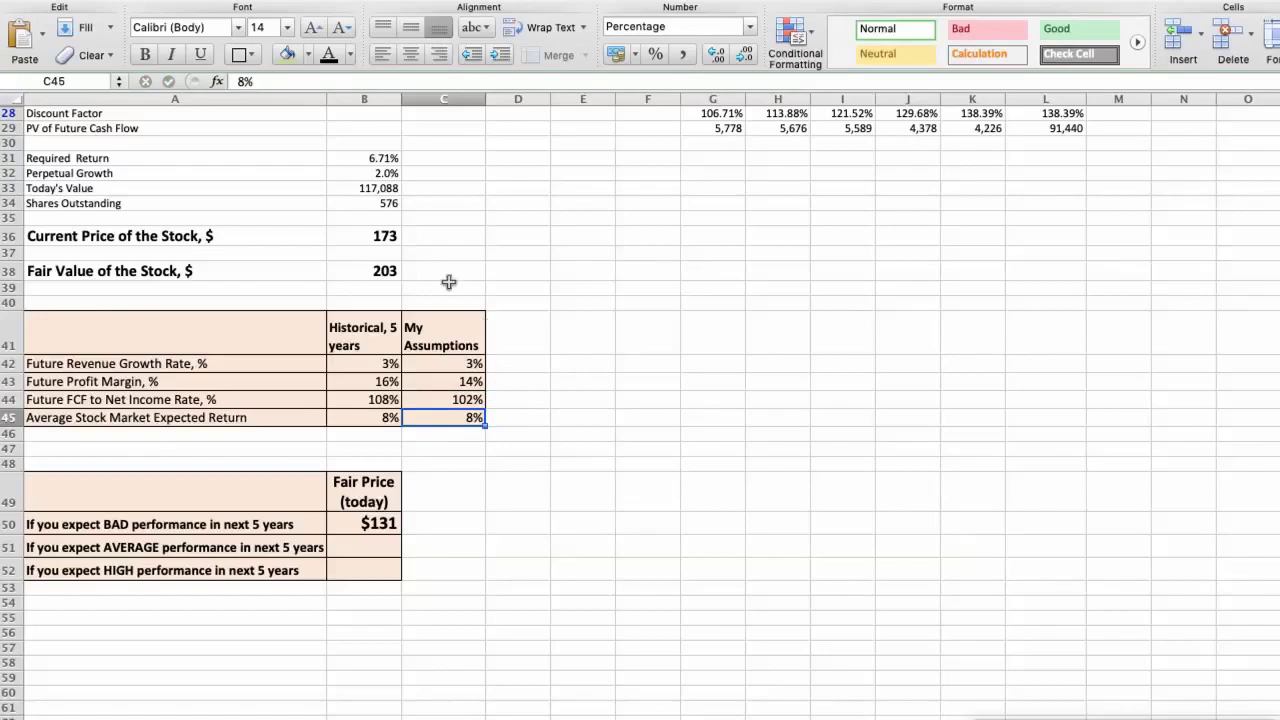
{"action": "left_click", "coordinate": [378, 270]}
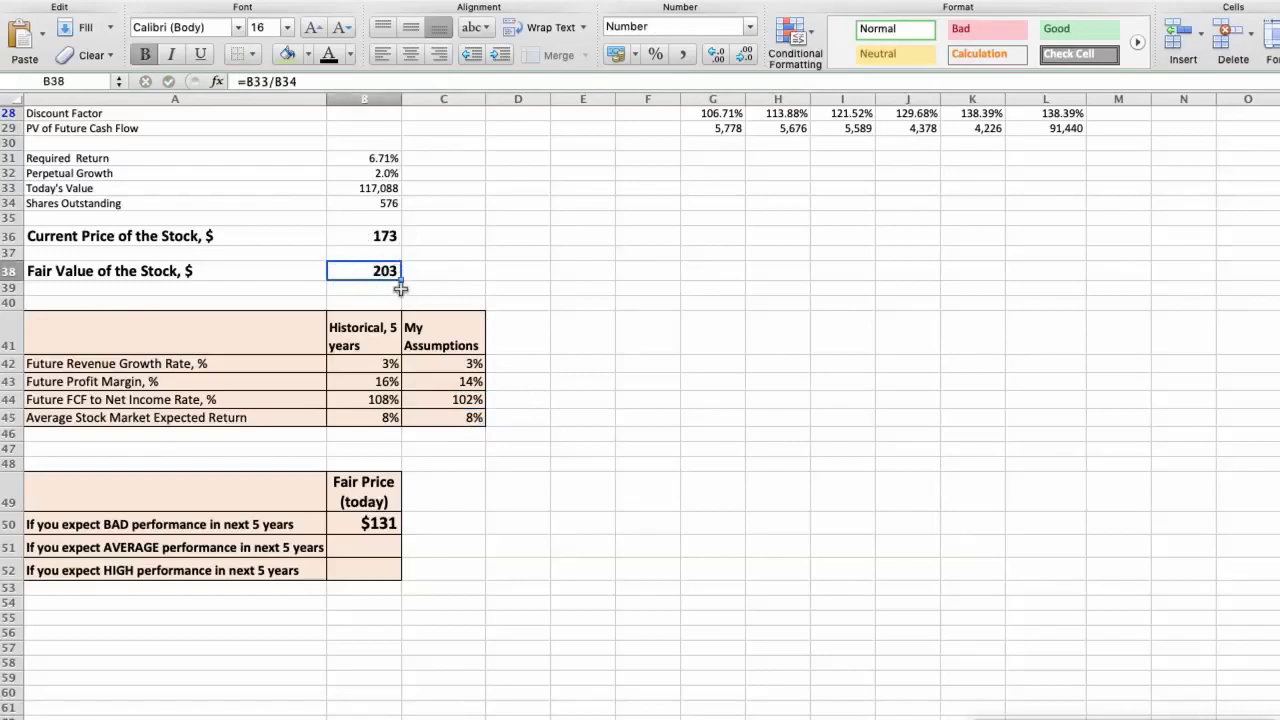
- Enter $203 as the AVERAGE performance fair price in B51
{"action": "left_click", "coordinate": [379, 546]}
{"action": "type", "text": "203"}
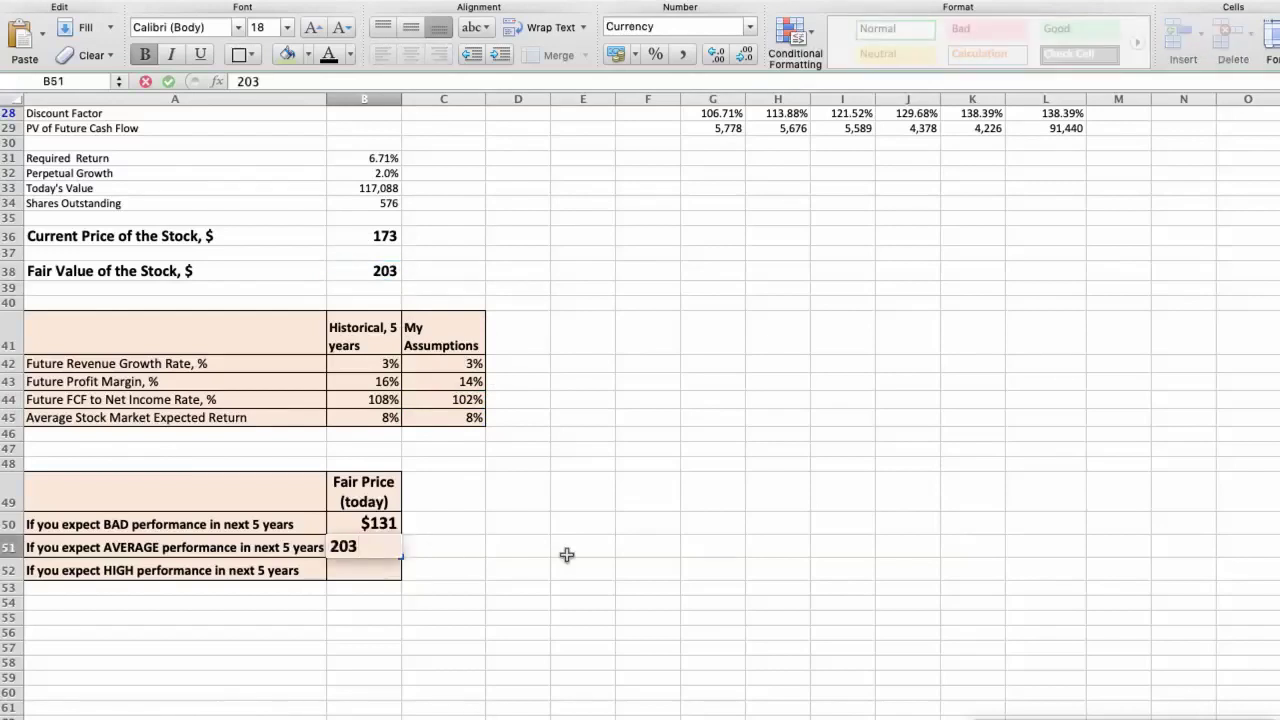
{"action": "key", "text": "Return"}
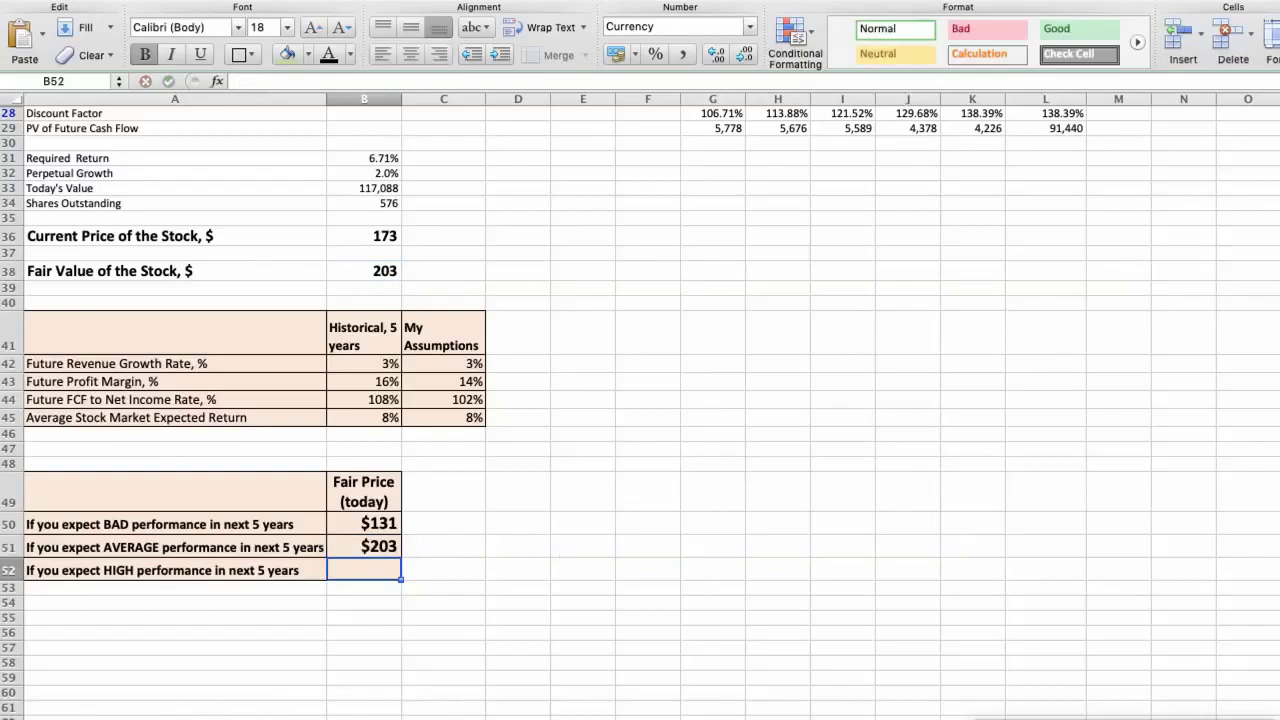
- Raise the assumptions to 8% growth, 16% profit margin and 110% FCF ratio, then check the fair value
{"action": "left_click", "coordinate": [479, 550]}
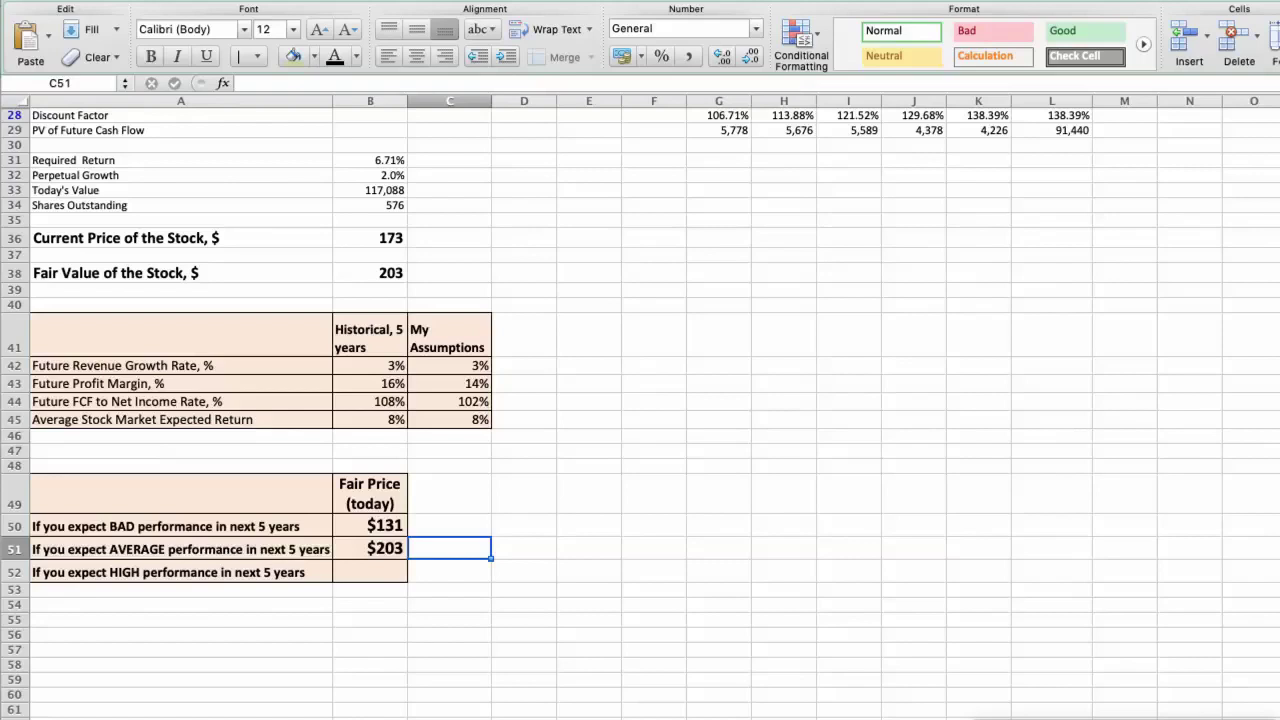
{"action": "left_click", "coordinate": [473, 368]}
{"action": "type", "text": "8"}
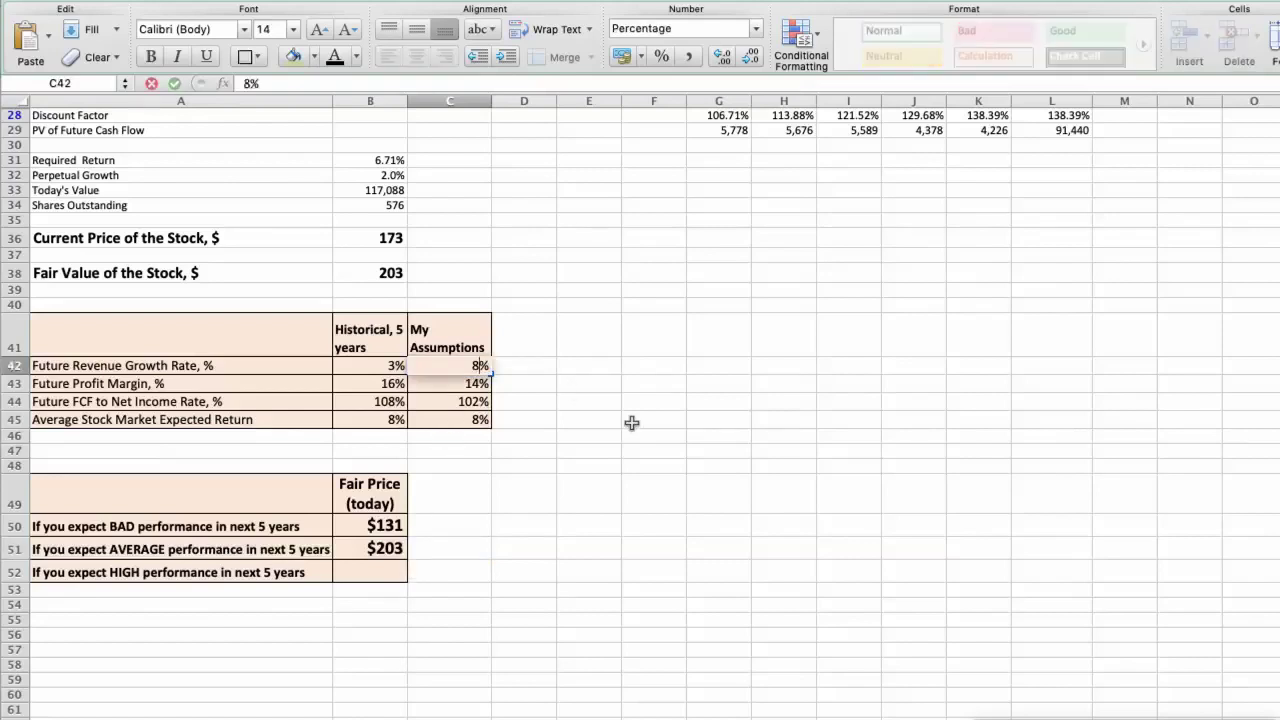
{"action": "key", "text": "Return"}
{"action": "key", "text": "BackSpace"}
{"action": "type", "text": "16"}
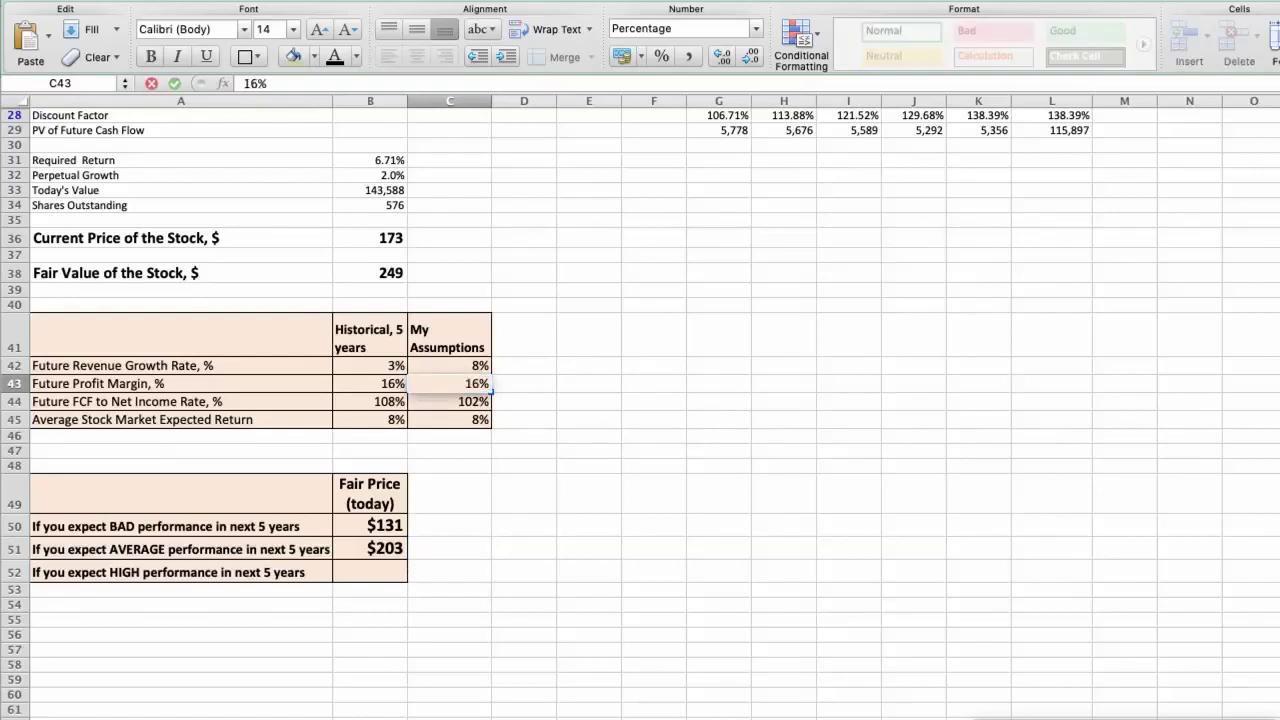
{"action": "key", "text": "Return"}
{"action": "type", "text": "11"}
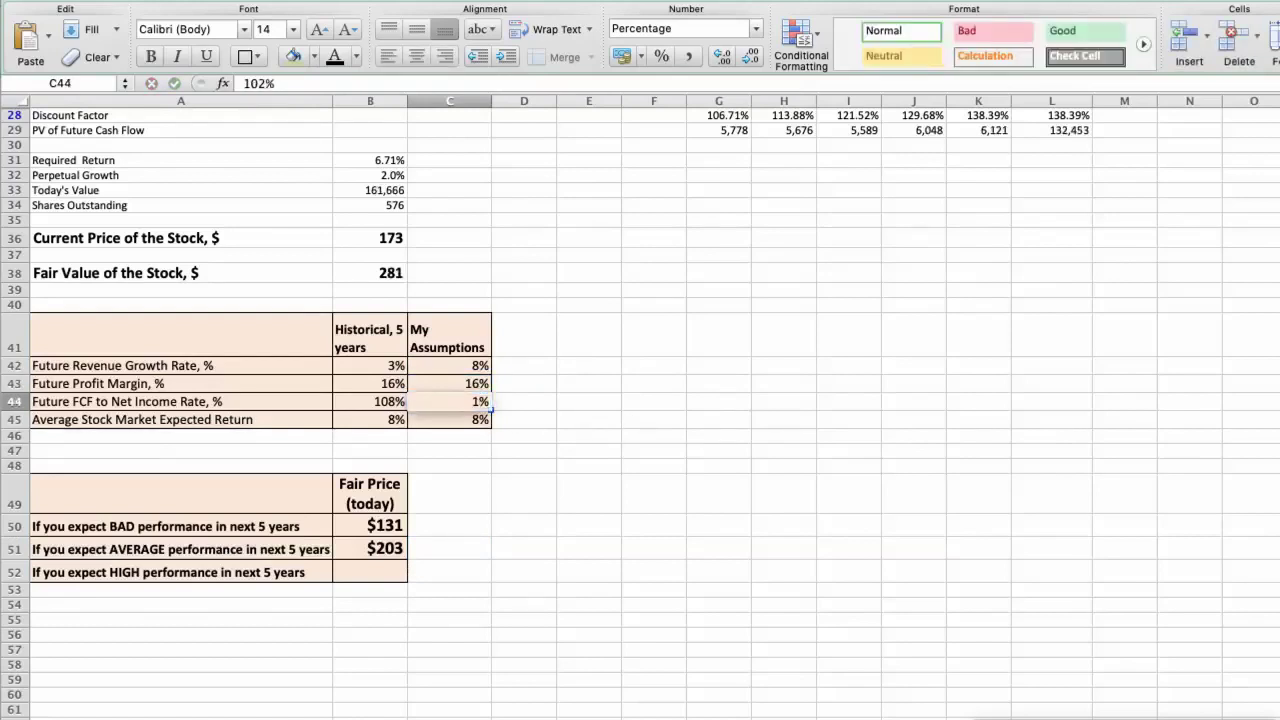
{"action": "type", "text": "0"}
{"action": "key", "text": "Return"}
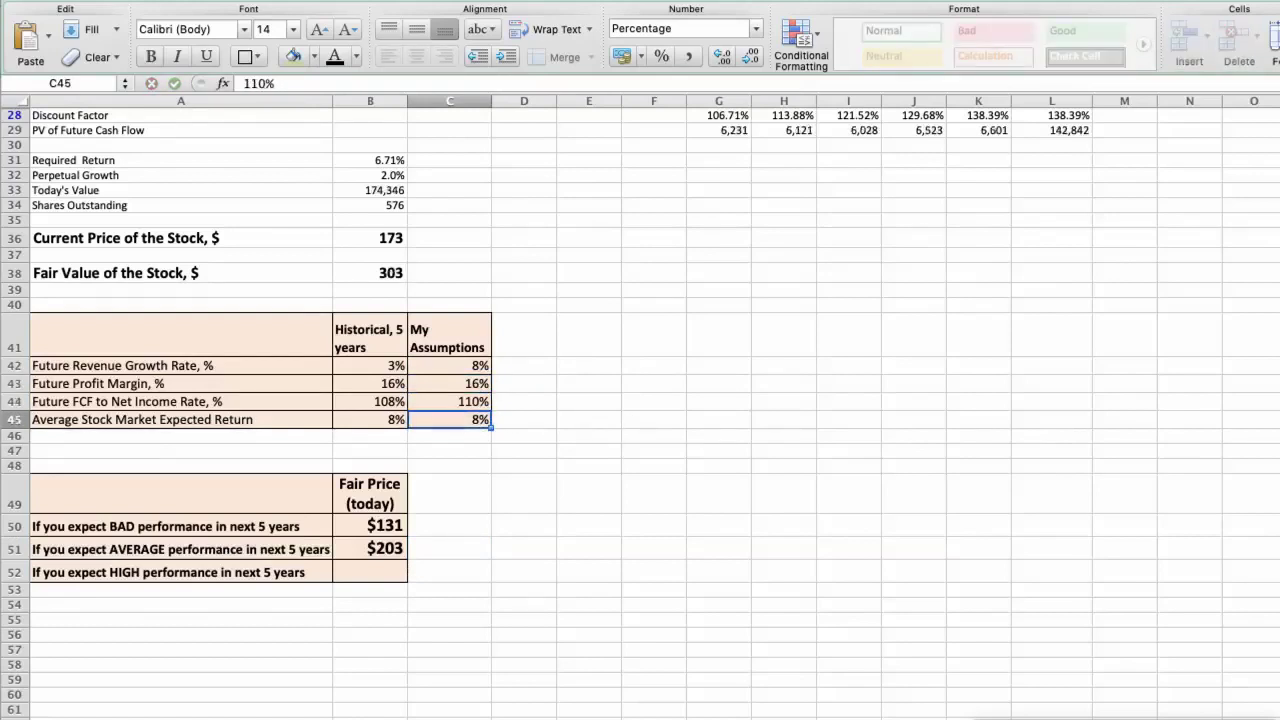
{"action": "left_click", "coordinate": [384, 276]}
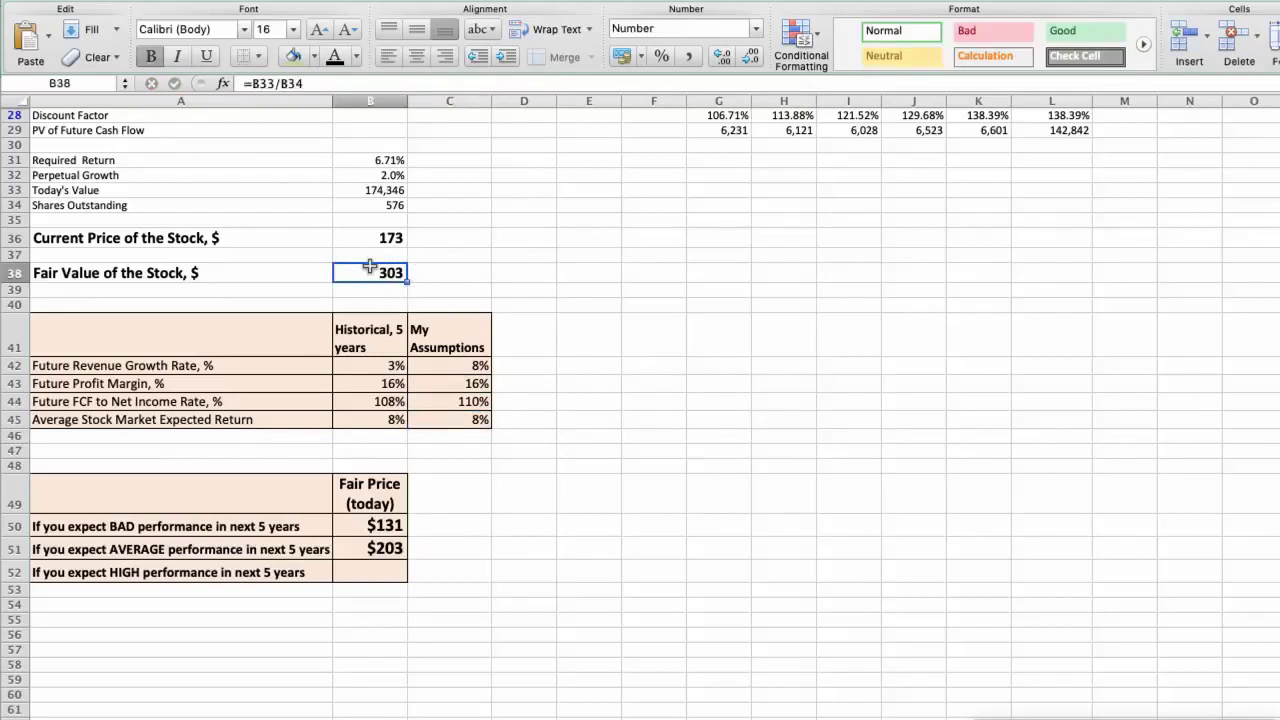
- Enter $303 as the HIGH performance fair price in B52
{"action": "left_click", "coordinate": [374, 571]}
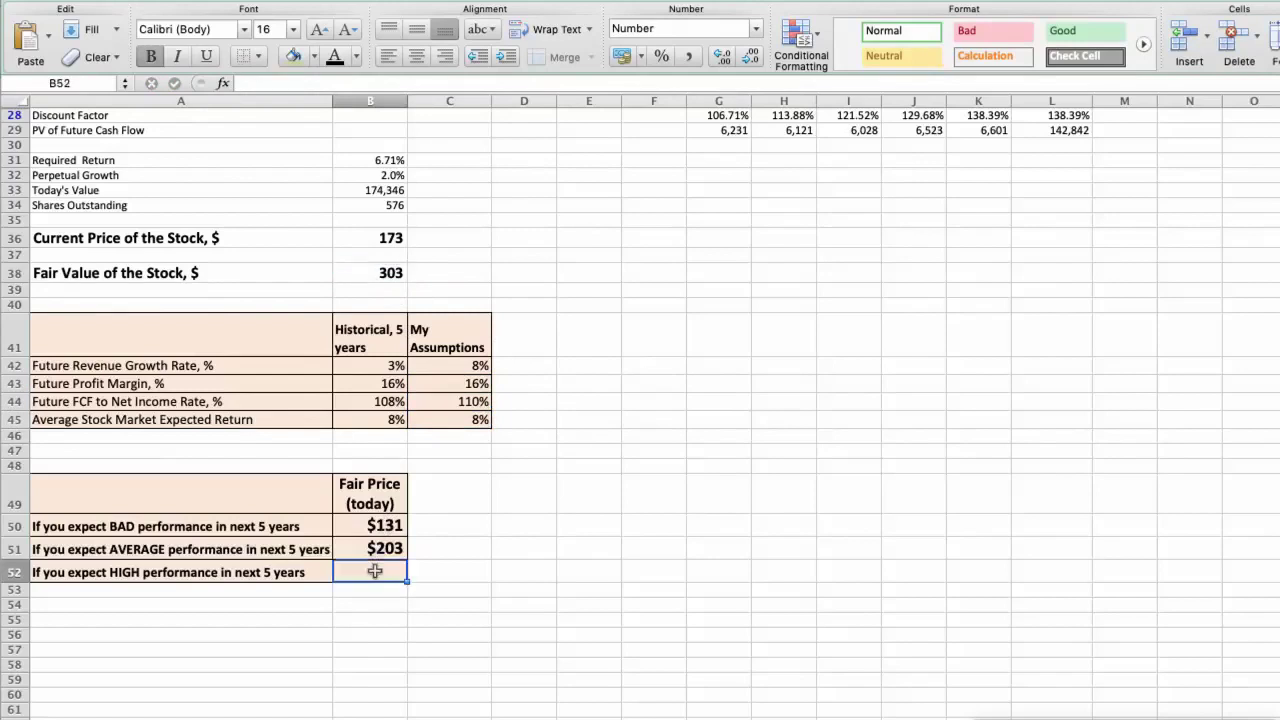
{"action": "type", "text": "$303"}
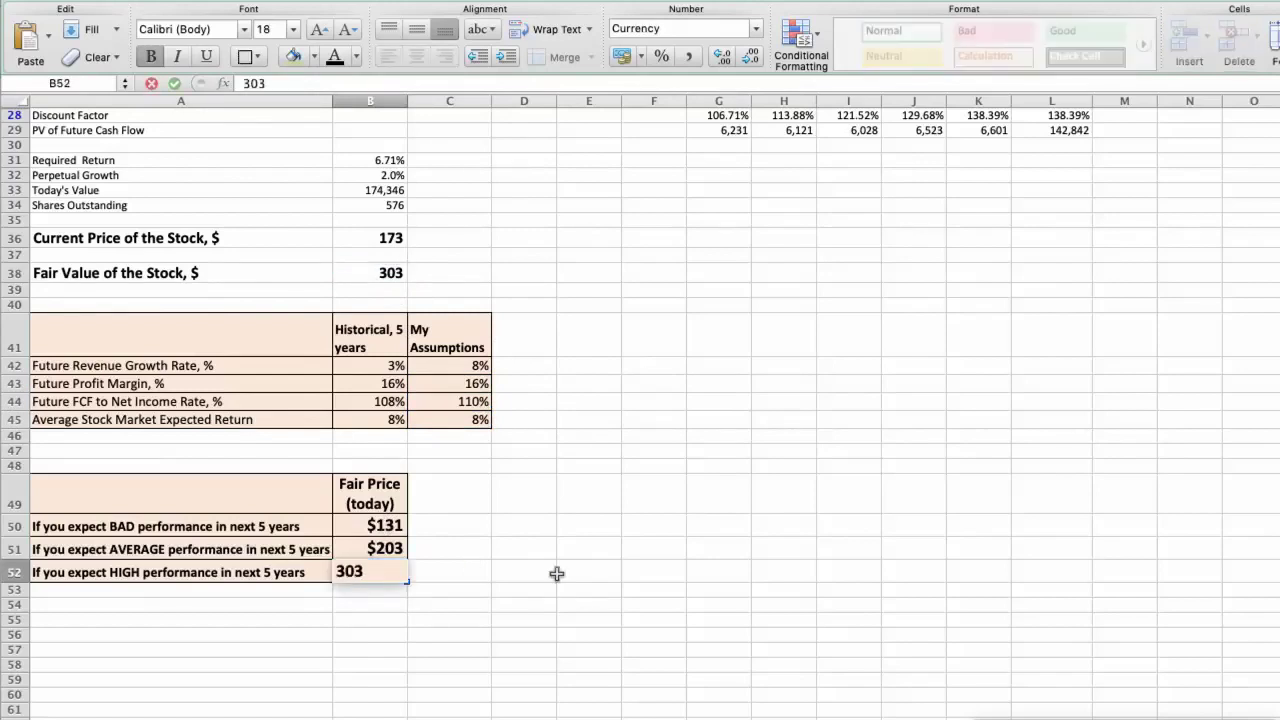
{"action": "key", "text": "Return"}
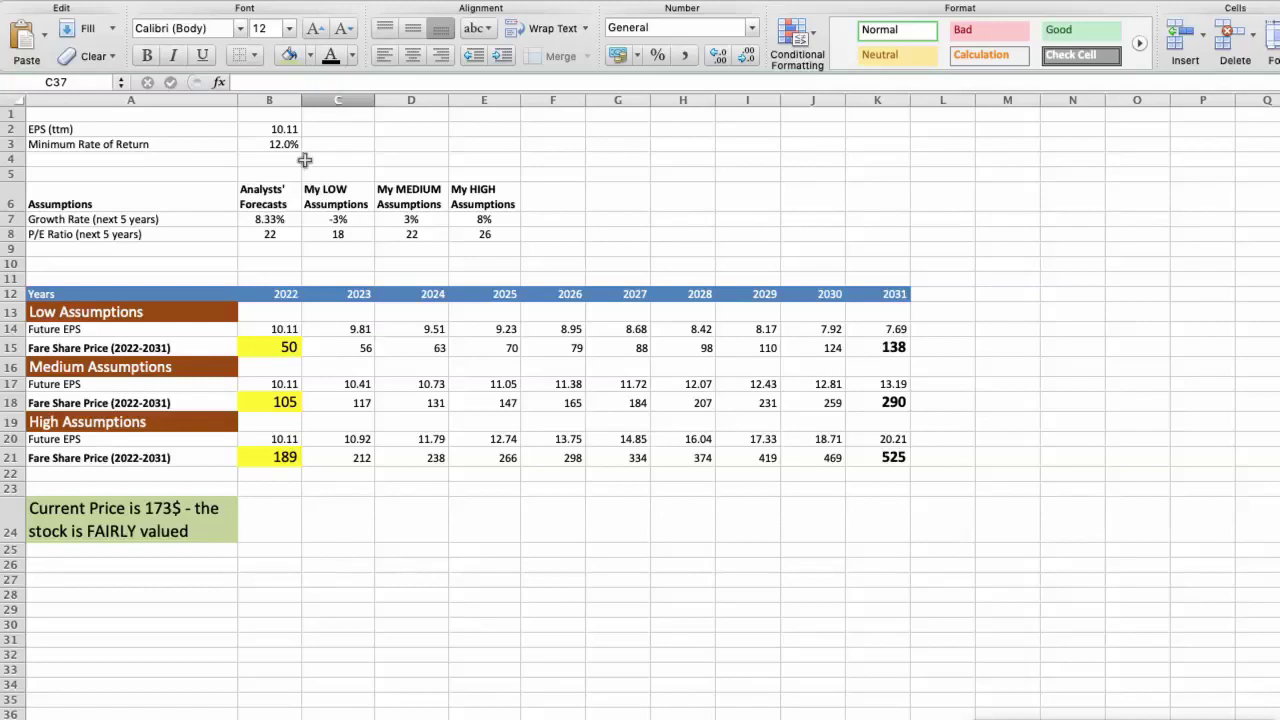
{"action": "left_click", "coordinate": [287, 129]}
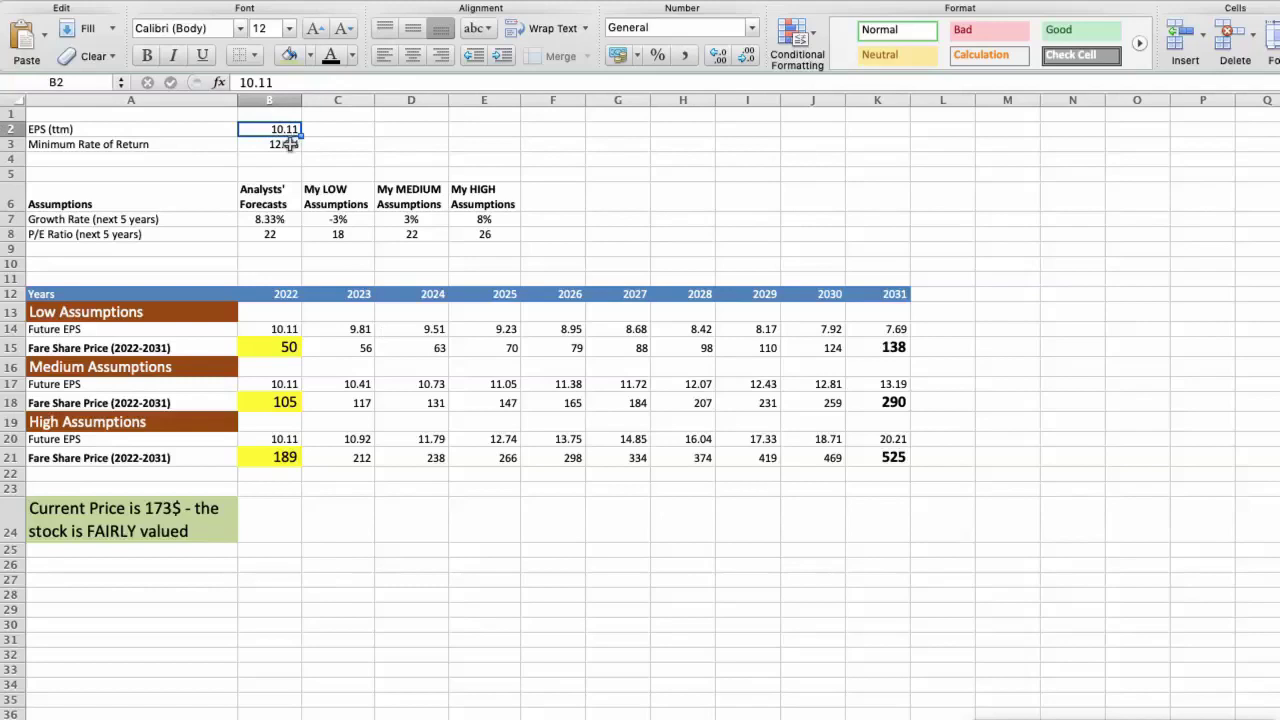
{"action": "left_click", "coordinate": [290, 144]}
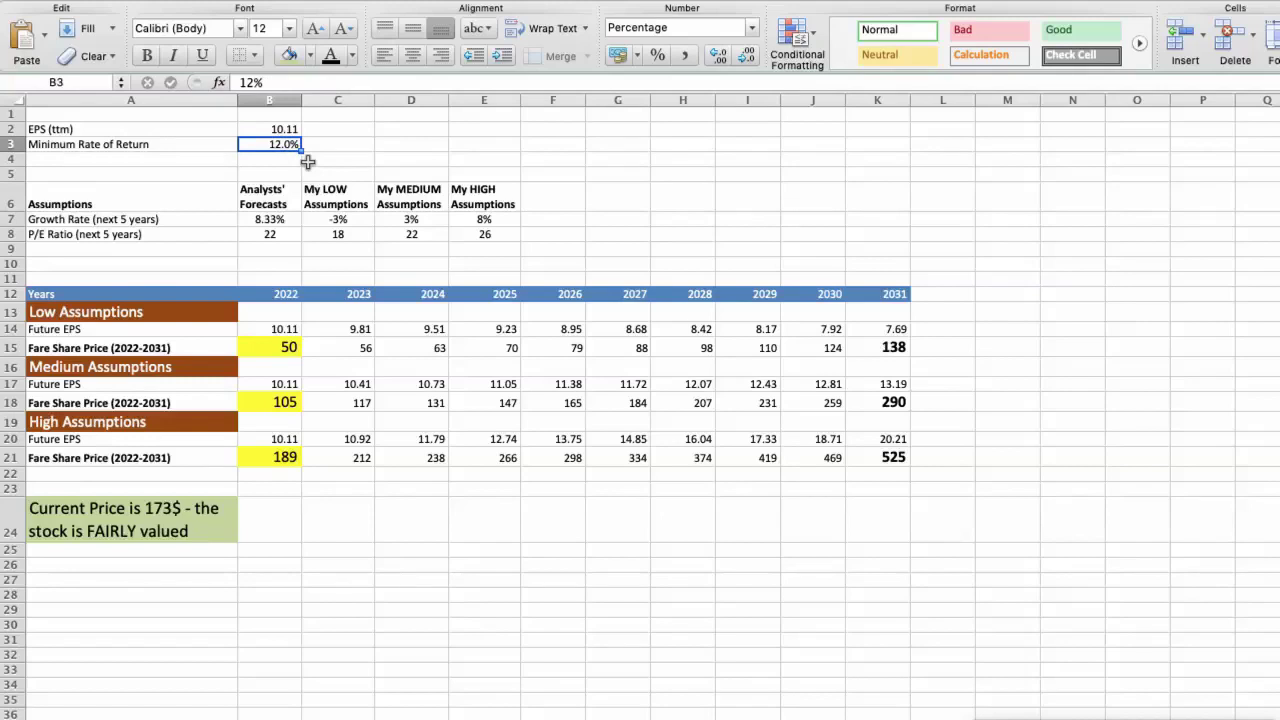
{"action": "left_click", "coordinate": [270, 218]}
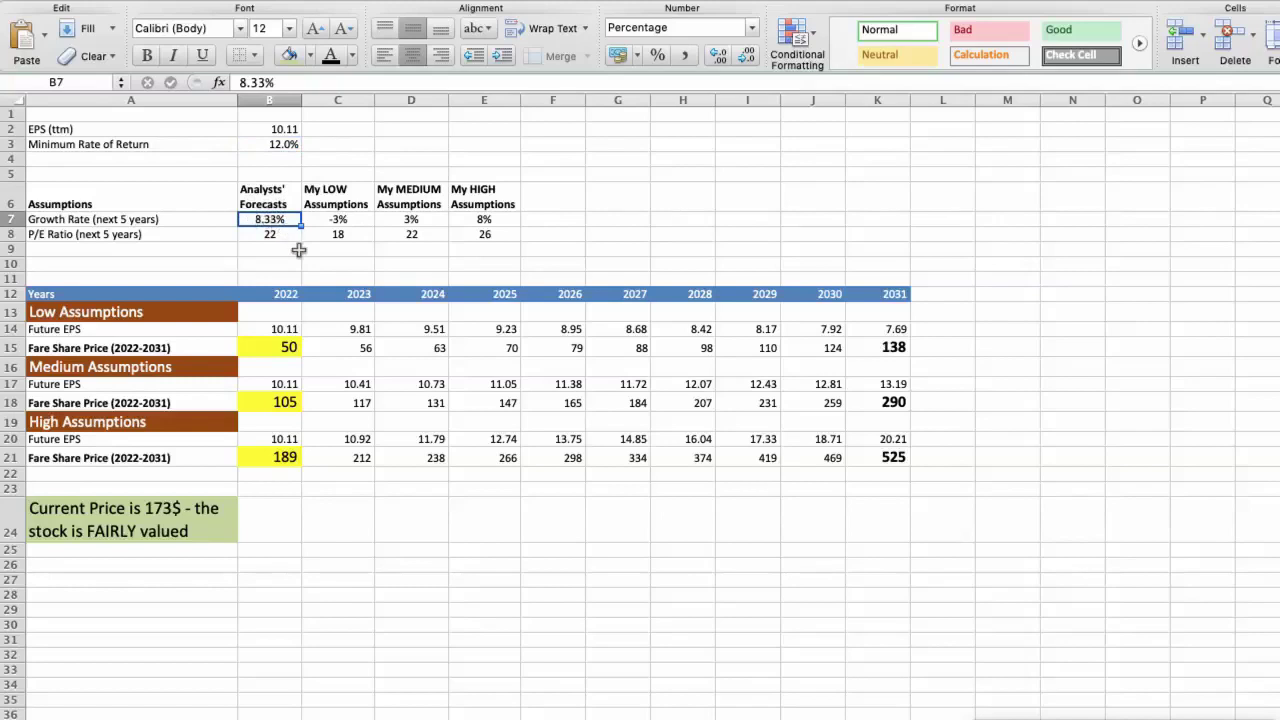
{"action": "left_click", "coordinate": [282, 235]}
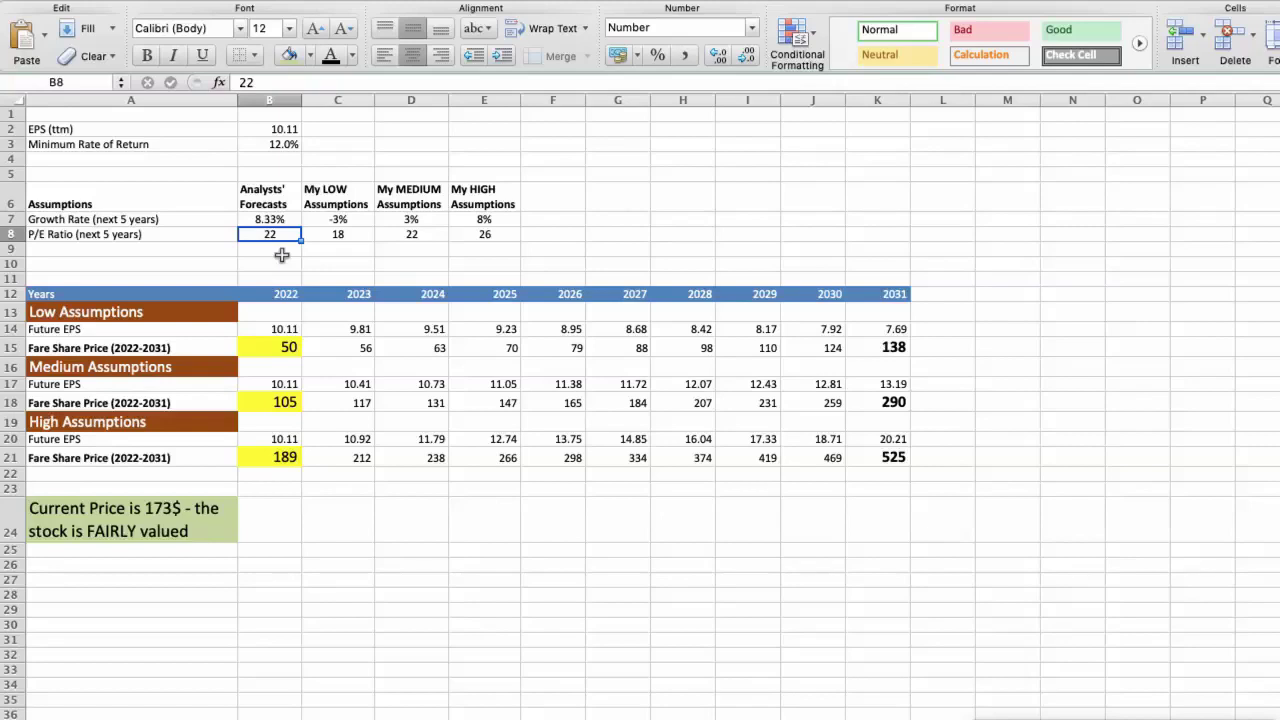
{"action": "left_click", "coordinate": [337, 218]}
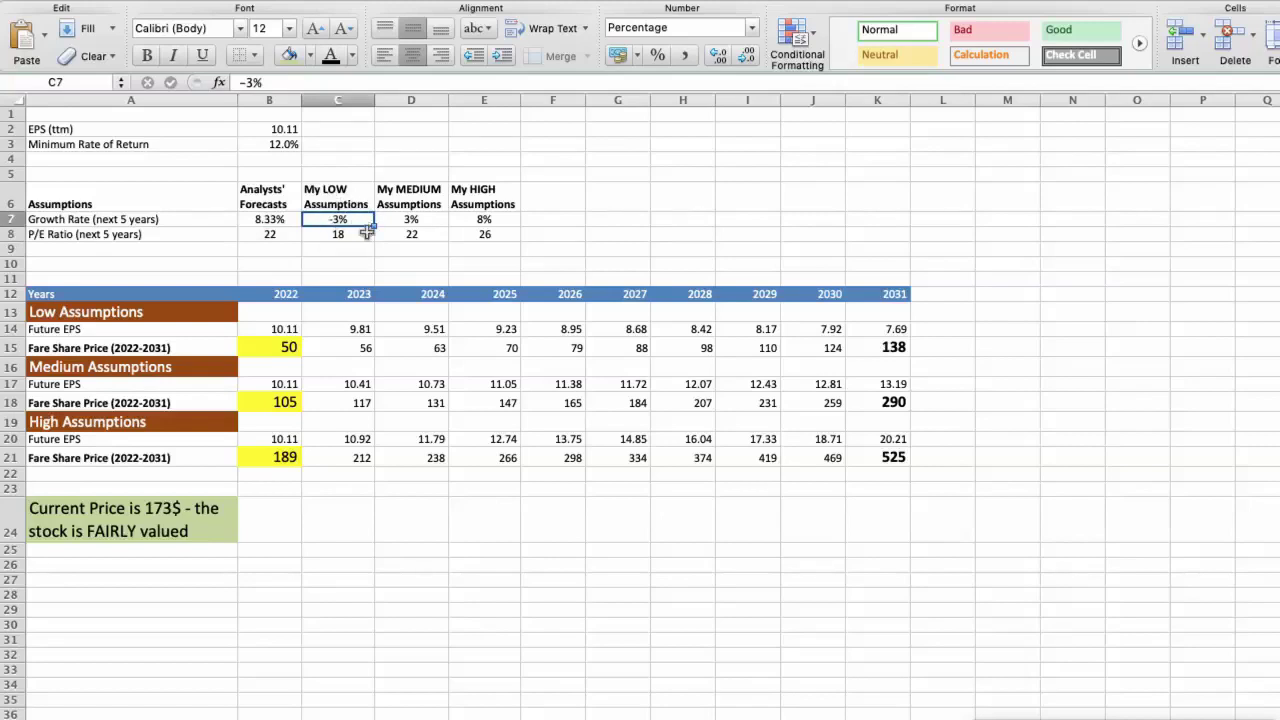
{"action": "left_click", "coordinate": [338, 234]}
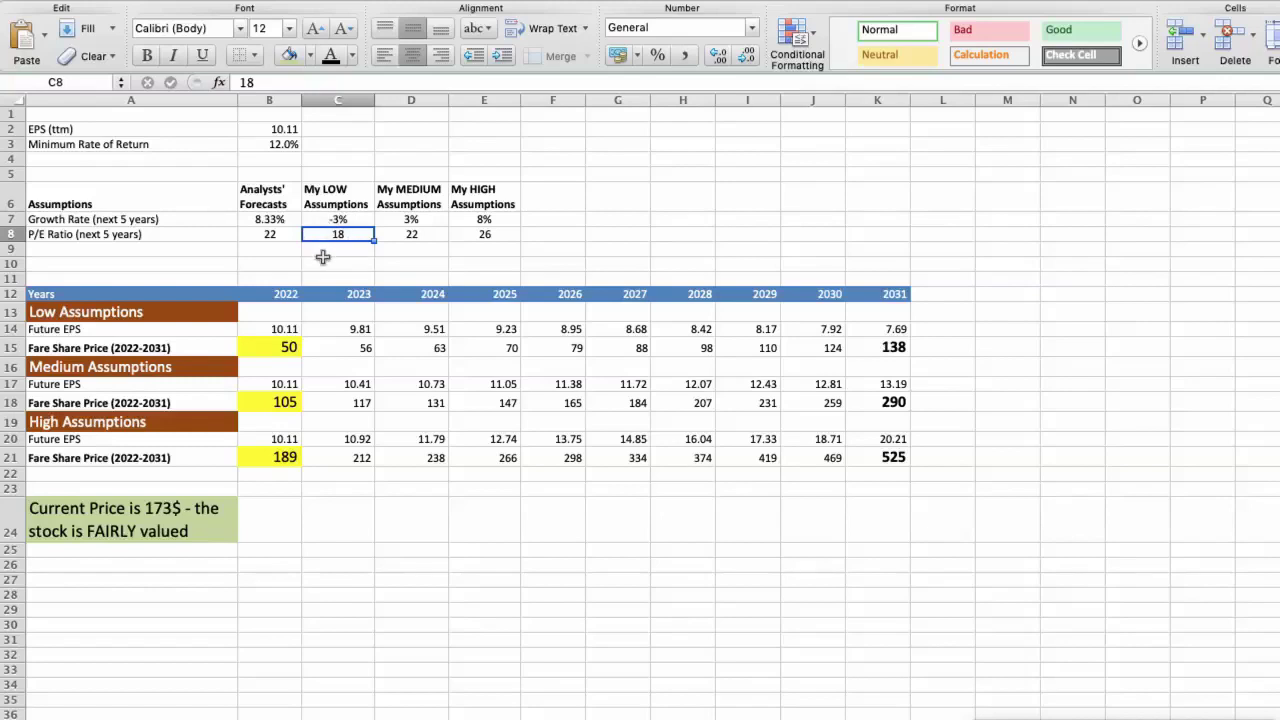
{"action": "left_click", "coordinate": [280, 347]}
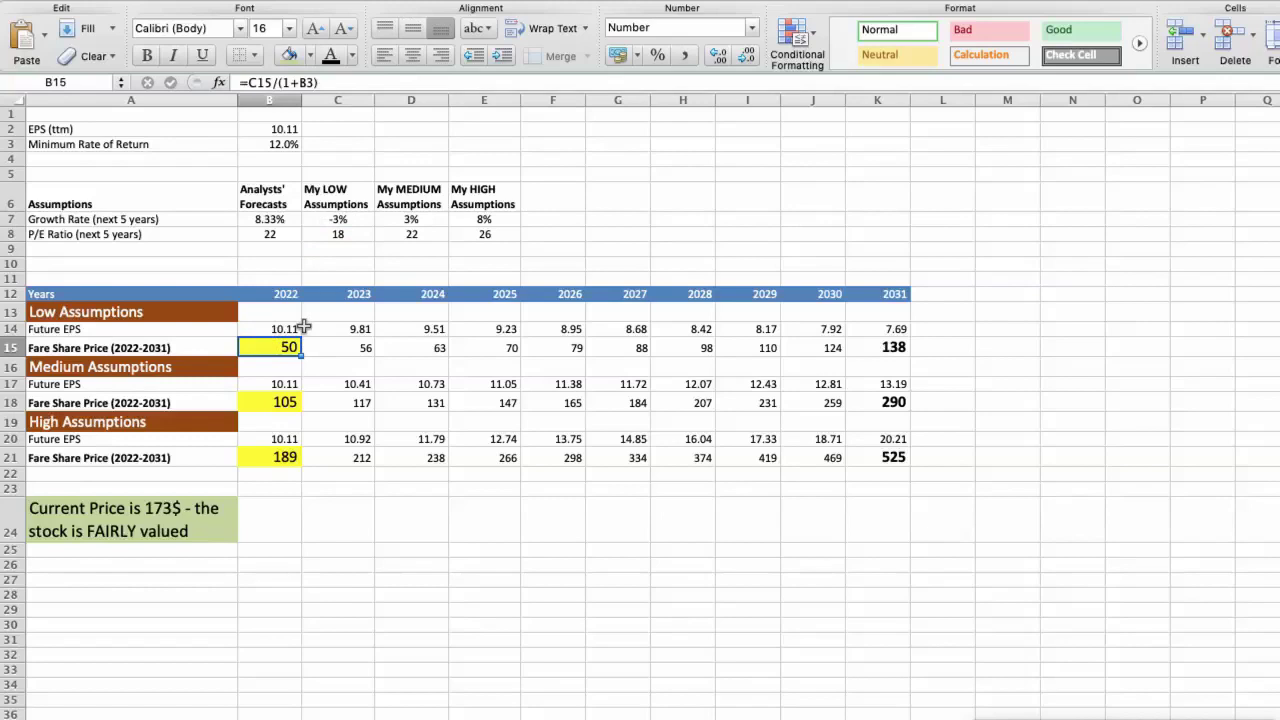
{"action": "left_click", "coordinate": [421, 219]}
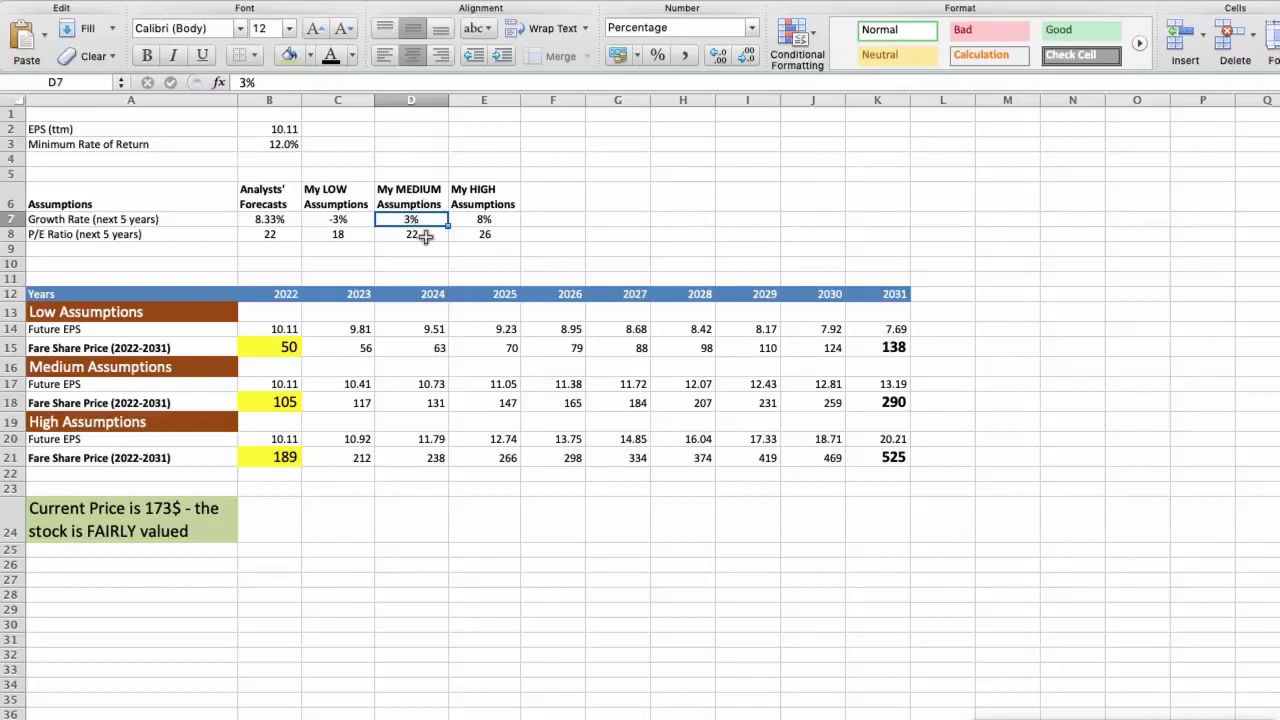
{"action": "left_click", "coordinate": [425, 234]}
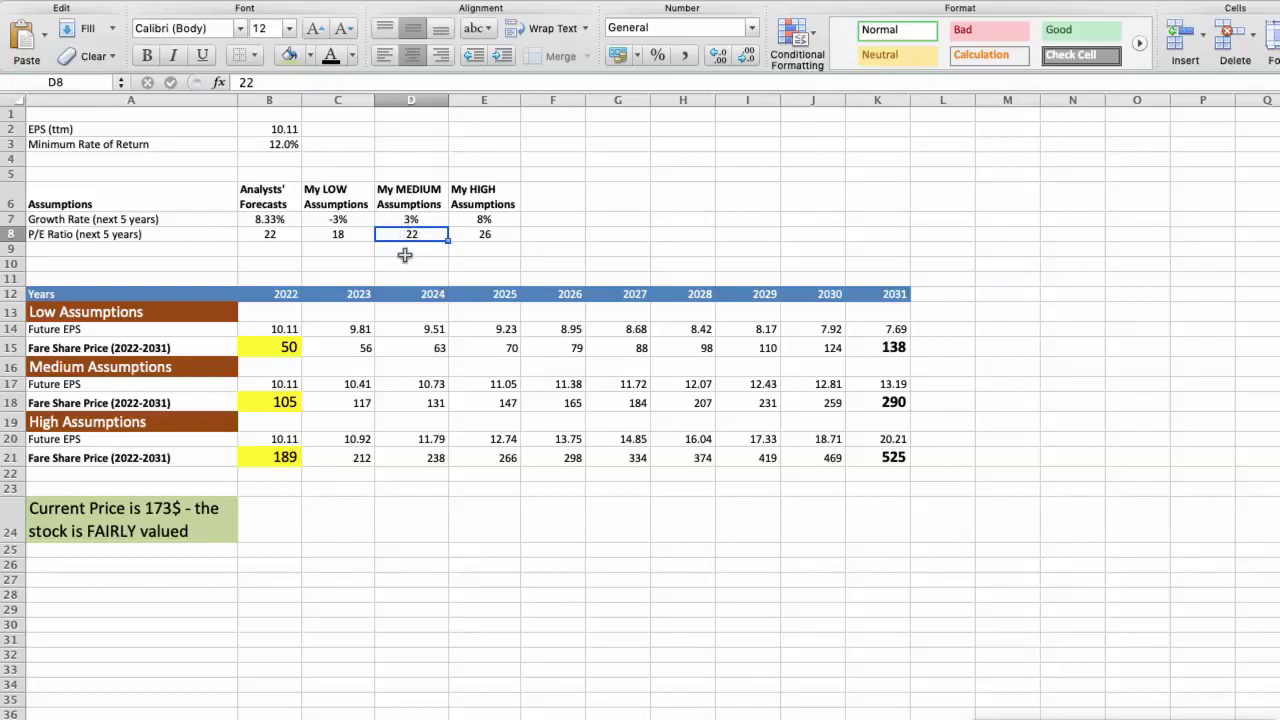
{"action": "left_click", "coordinate": [288, 402]}
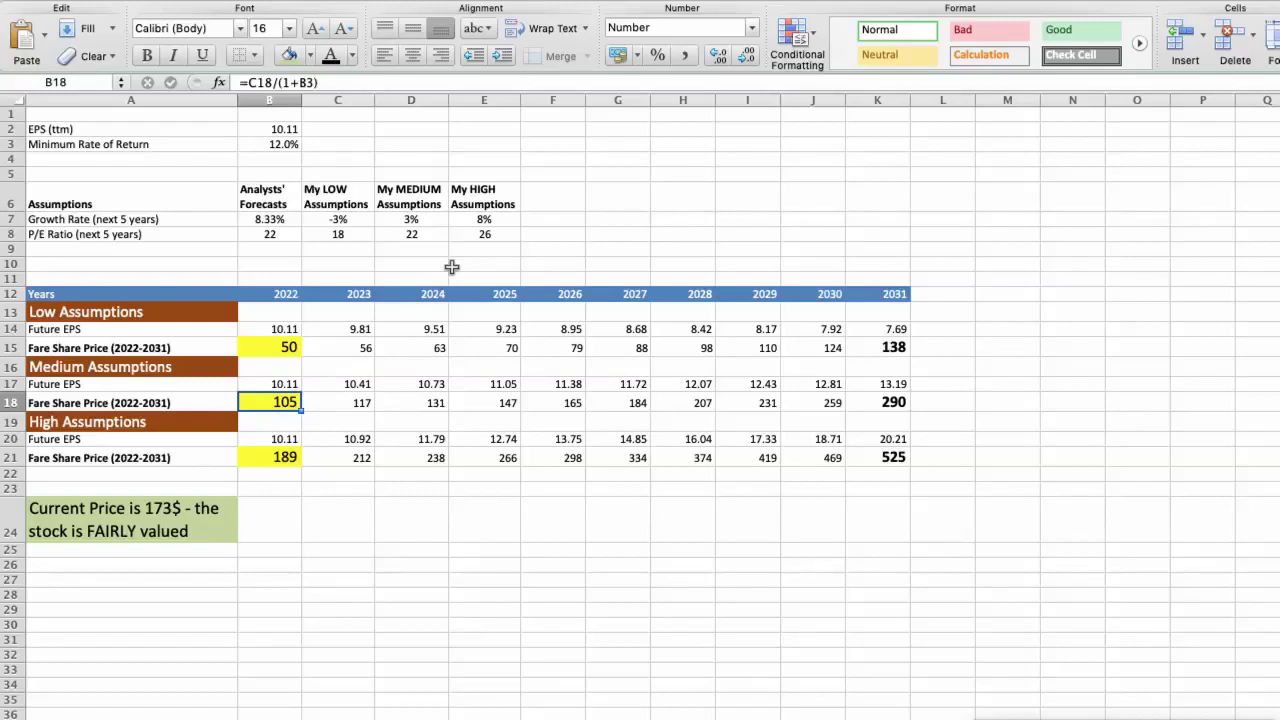
{"action": "left_click", "coordinate": [481, 216]}
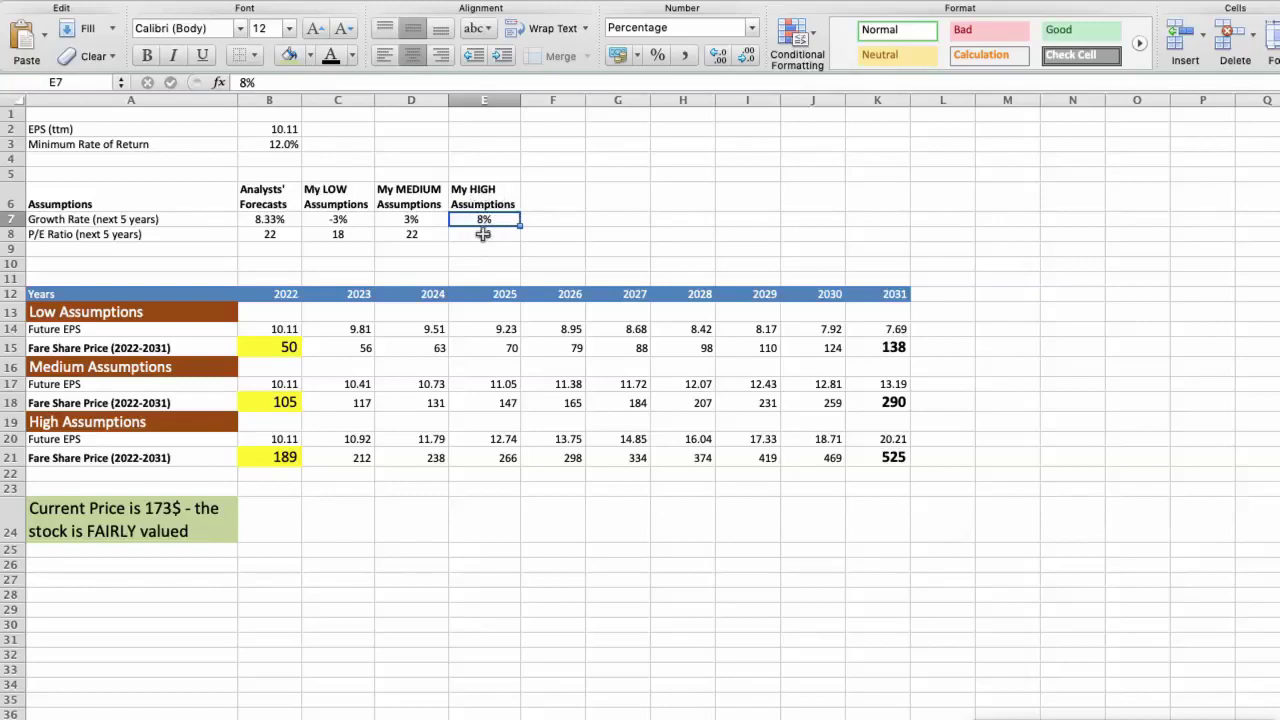
{"action": "left_click", "coordinate": [482, 233]}
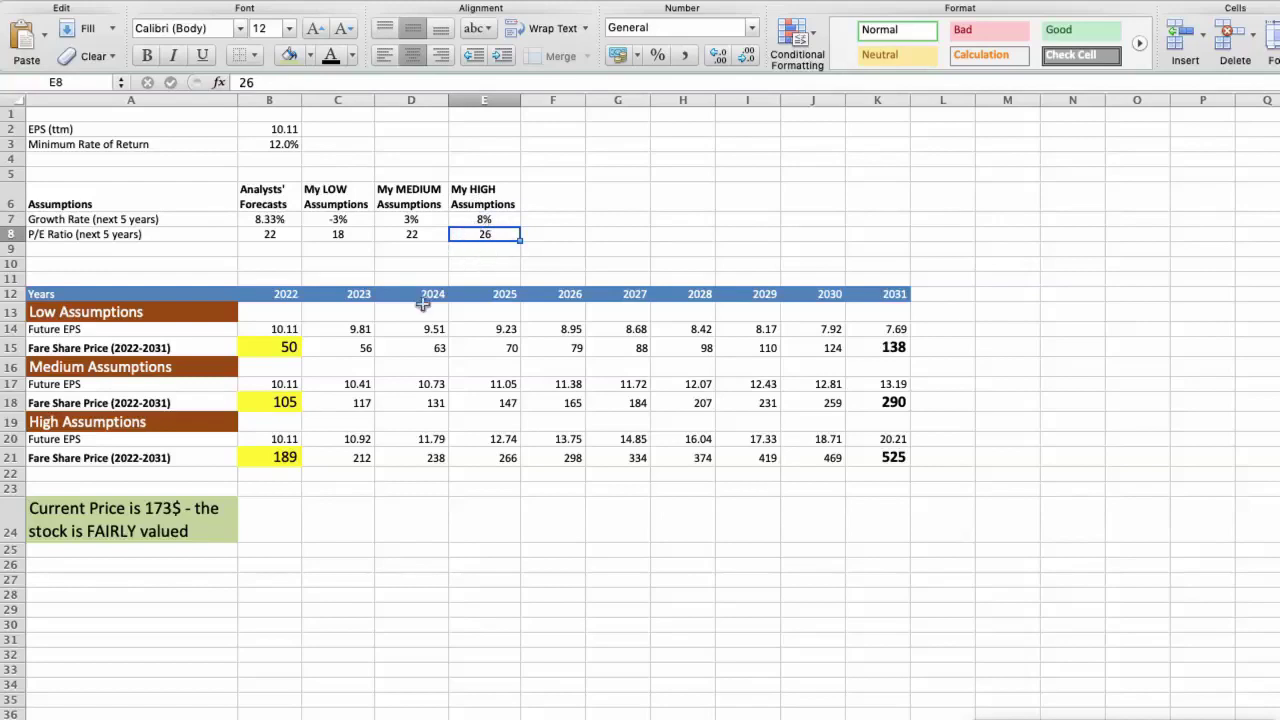
{"action": "left_click", "coordinate": [281, 453]}
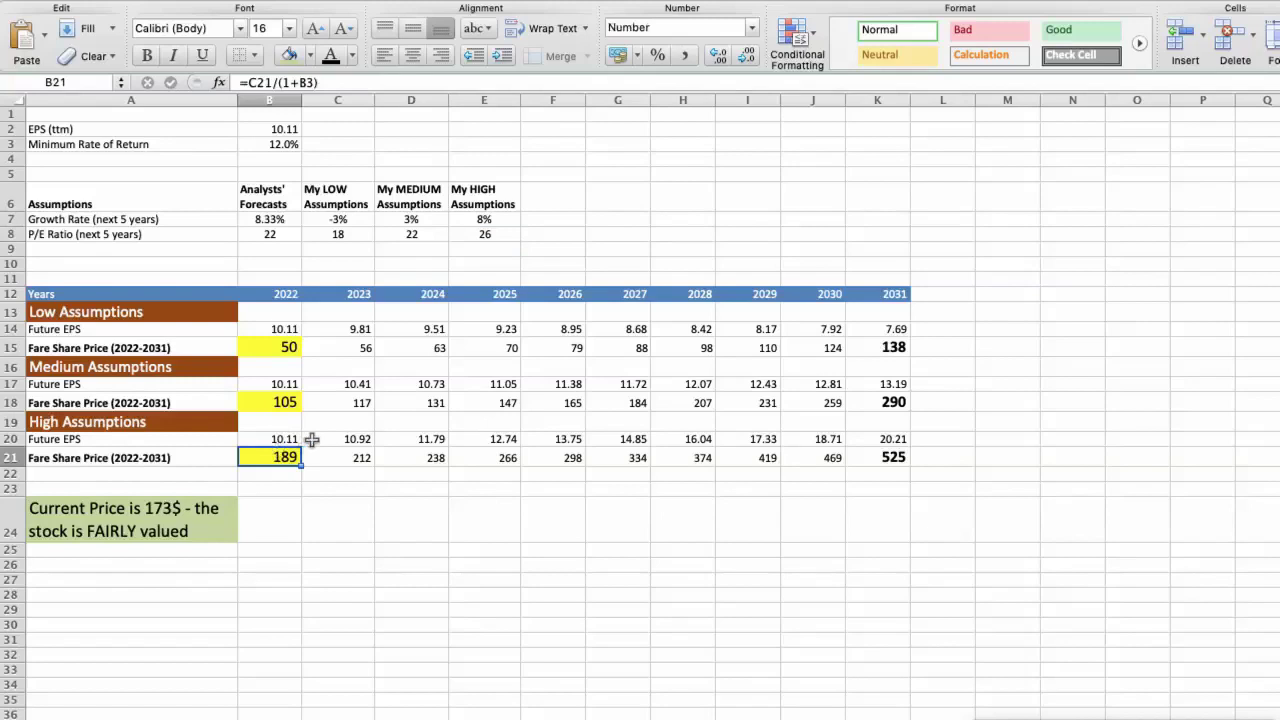